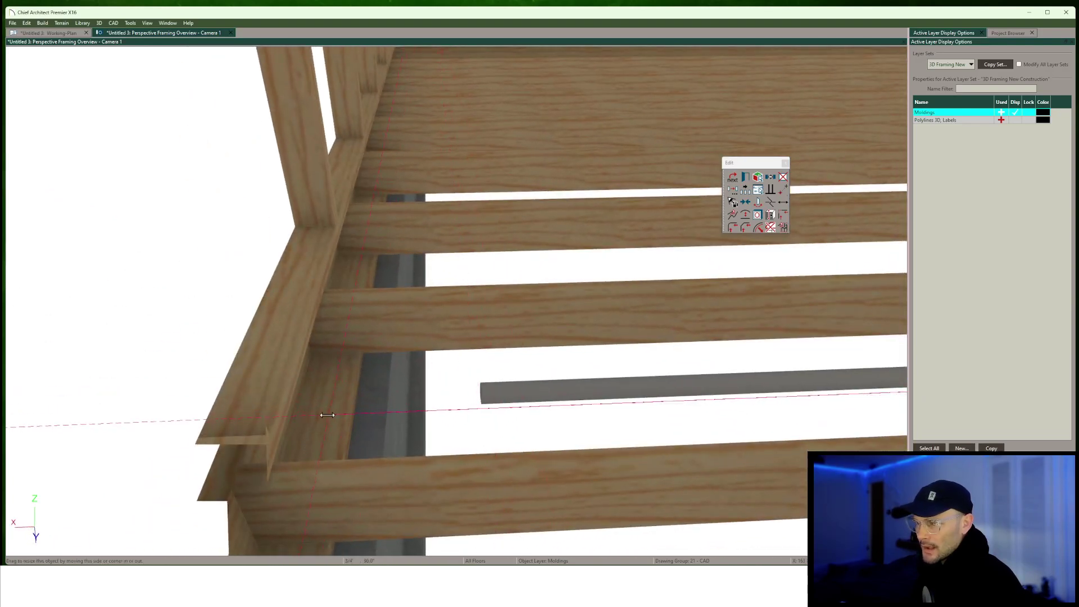
Extend the end of the pipe molding between the floor joists to the rim joist
middle_click_drag(366, 399, 392, 343)
key("Escape")
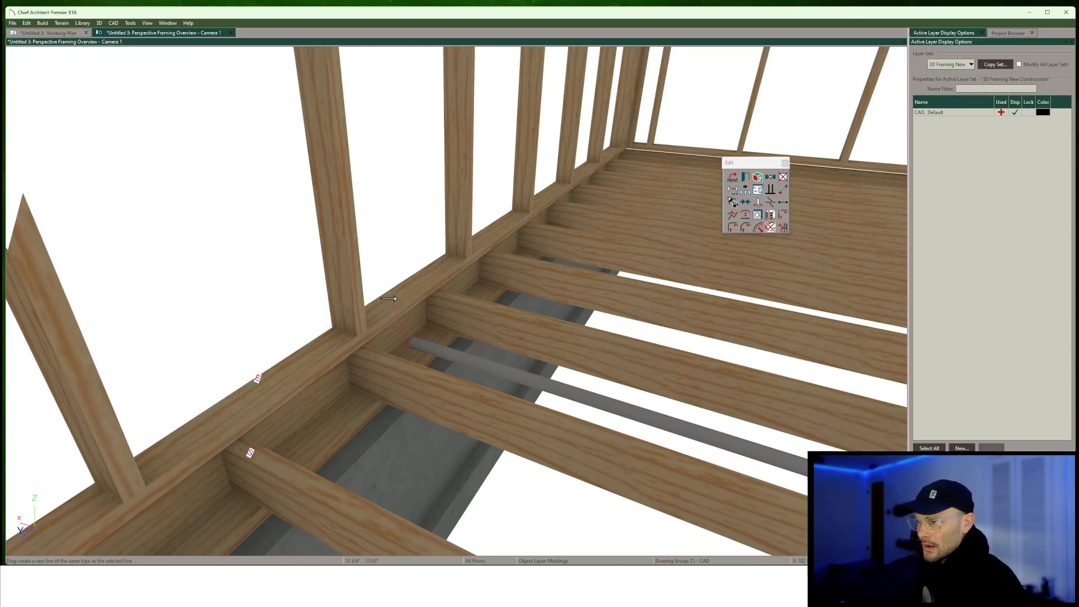
left_click_drag(381, 104, 413, 227)
middle_click_drag(413, 227, 455, 298)
middle_click_drag(356, 340, 434, 364)
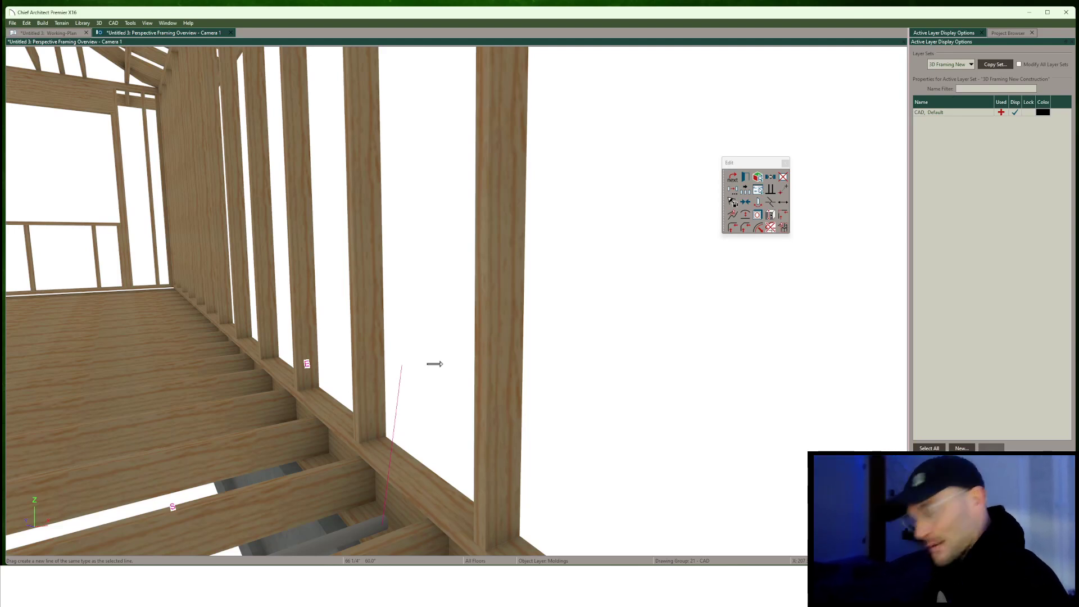
left_click_drag(435, 364, 422, 323)
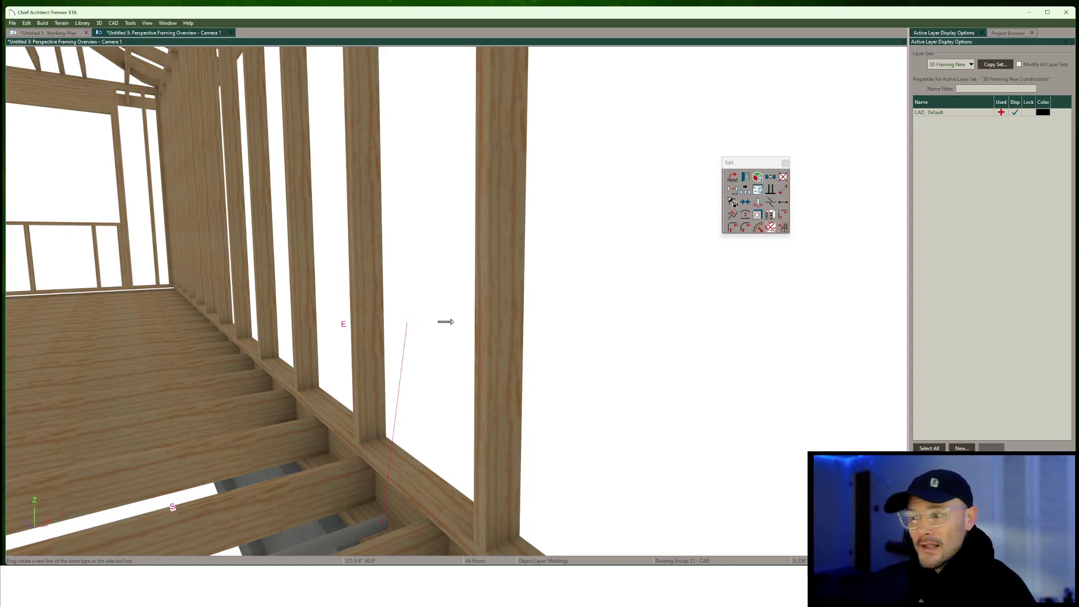
middle_click_drag(445, 321, 490, 287)
key("Escape")
Select the pipe molding and set its edit plane to the vertical plane at its end beside the rim joist
middle_click_drag(467, 454, 477, 426)
left_click(476, 426)
middle_click_drag(530, 240, 753, 189)
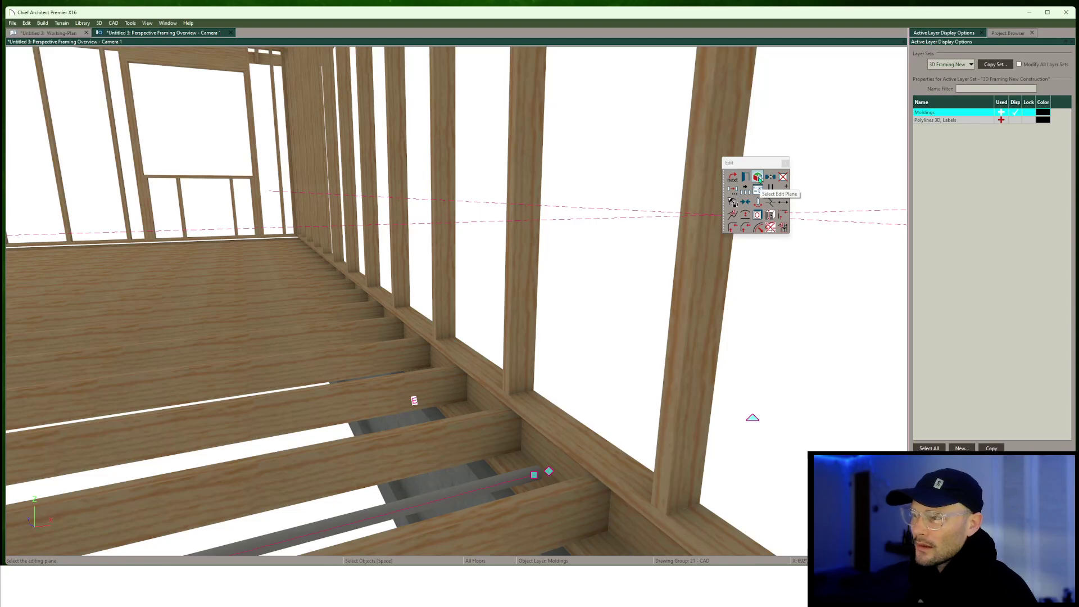
middle_click_drag(595, 352, 561, 312)
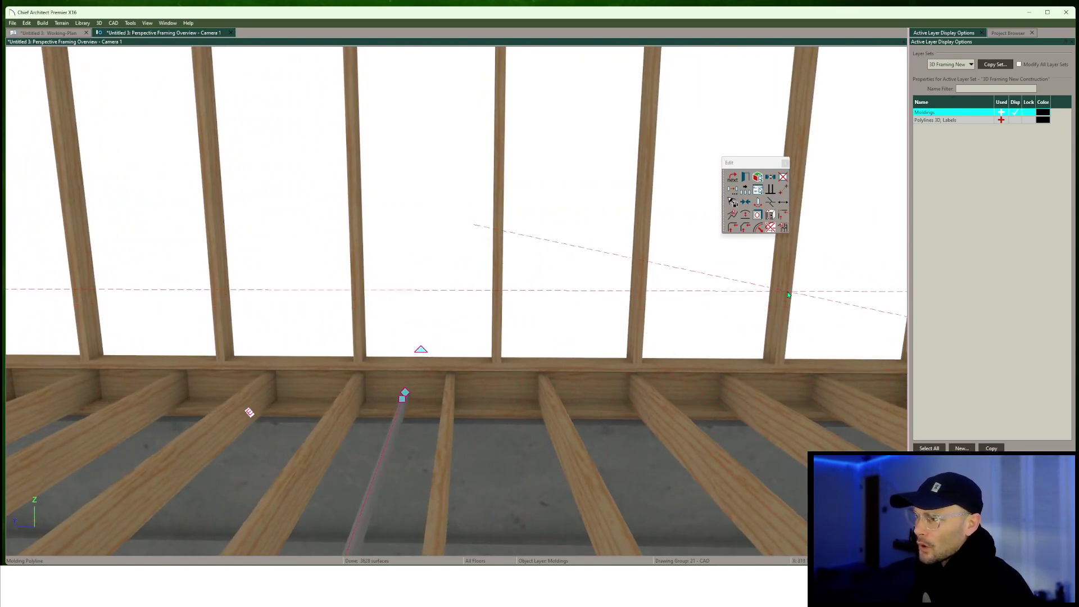
middle_click_drag(788, 294, 783, 269)
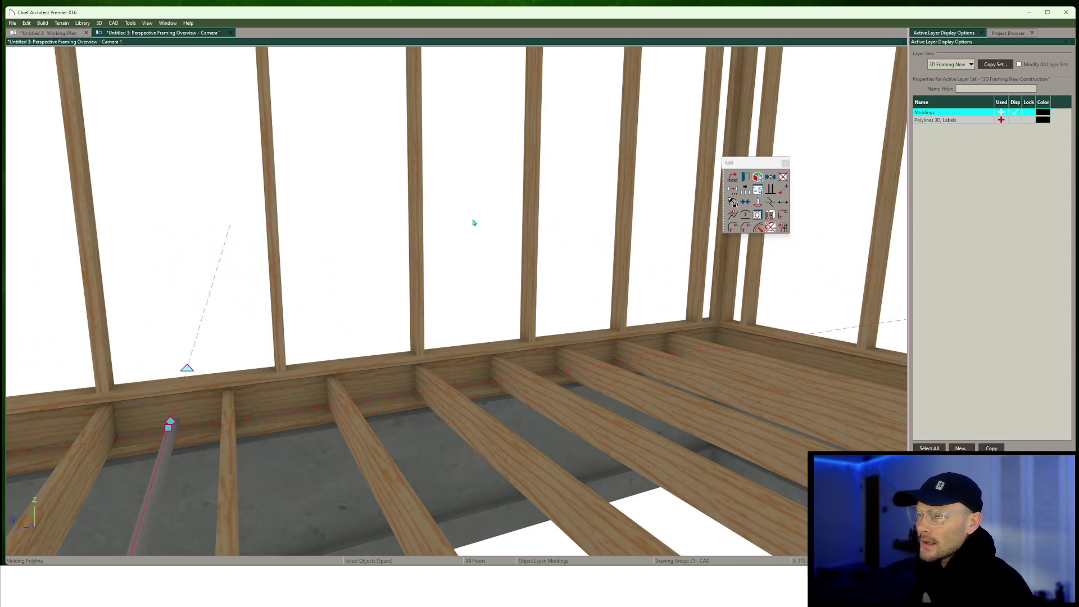
middle_click_drag(472, 195, 464, 129)
key("Left")
key("Left")
key("Left")
key("Left")
key("Left")
key("Left")
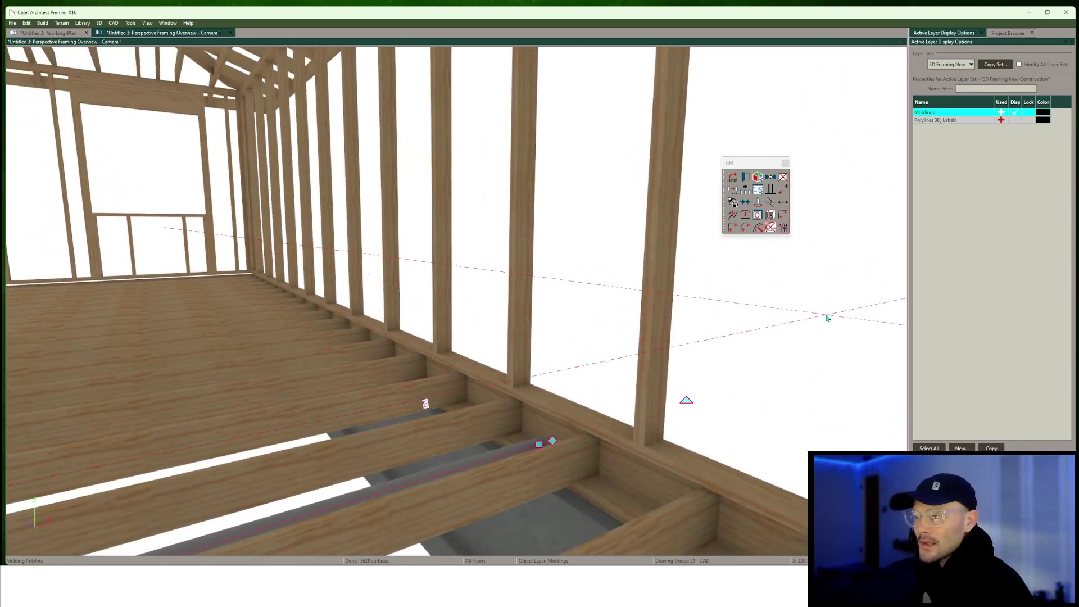
key("Up")
key("Up")
key("Up")
key("Up")
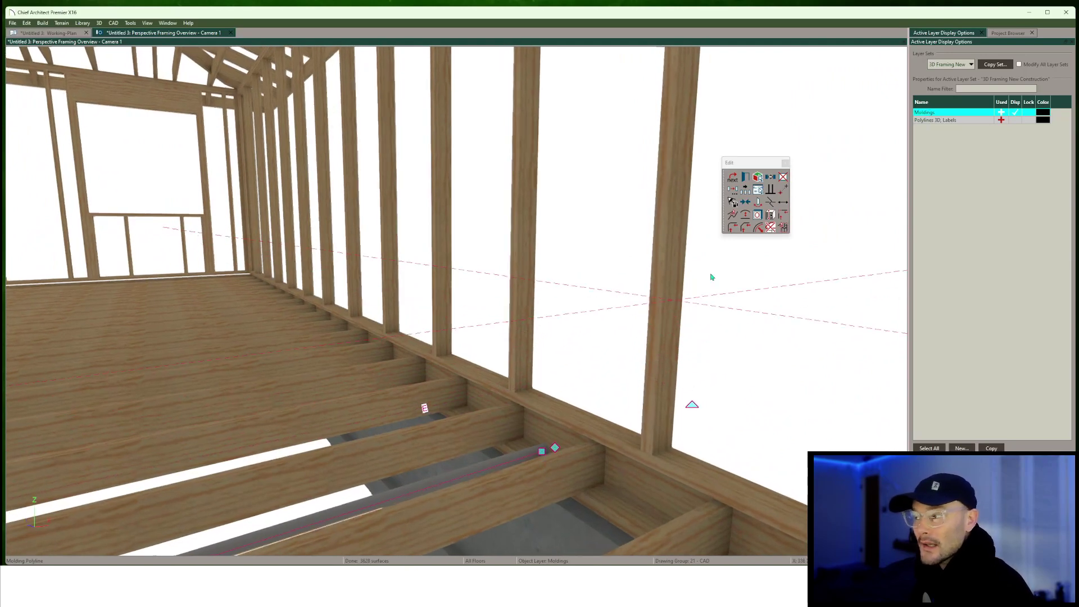
key("Up")
key("Up")
key("Up")
key("Up")
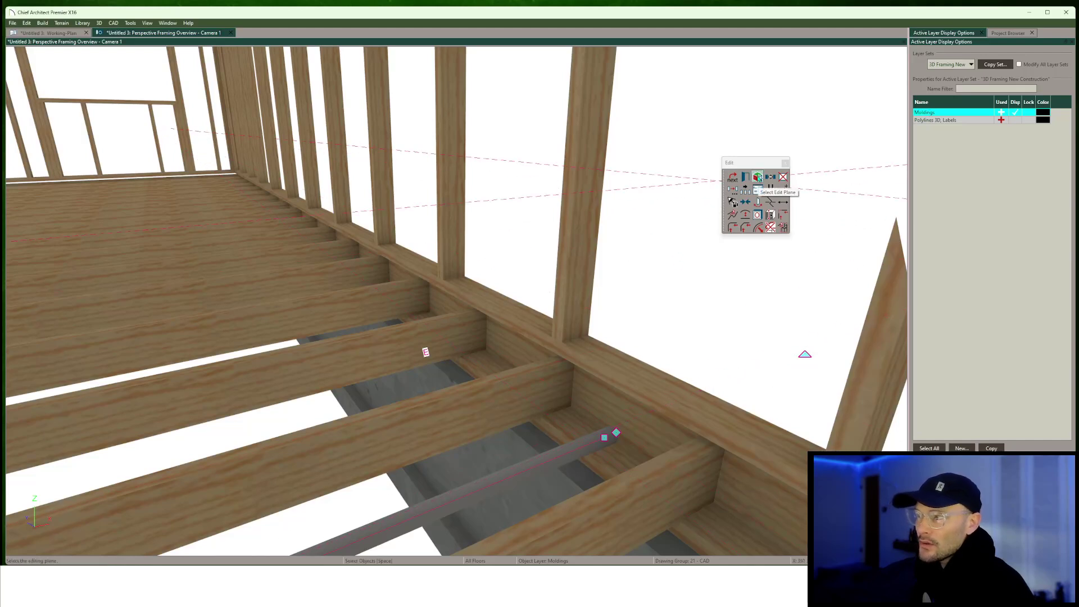
left_click(757, 178)
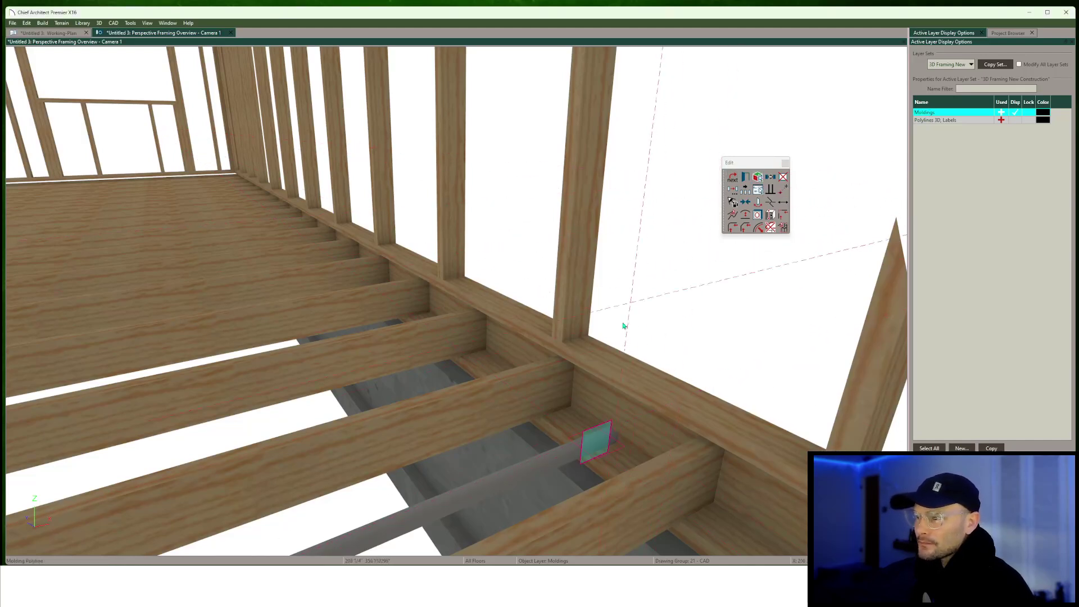
middle_click_drag(582, 446, 644, 245)
scroll(650, 329, "up", 2)
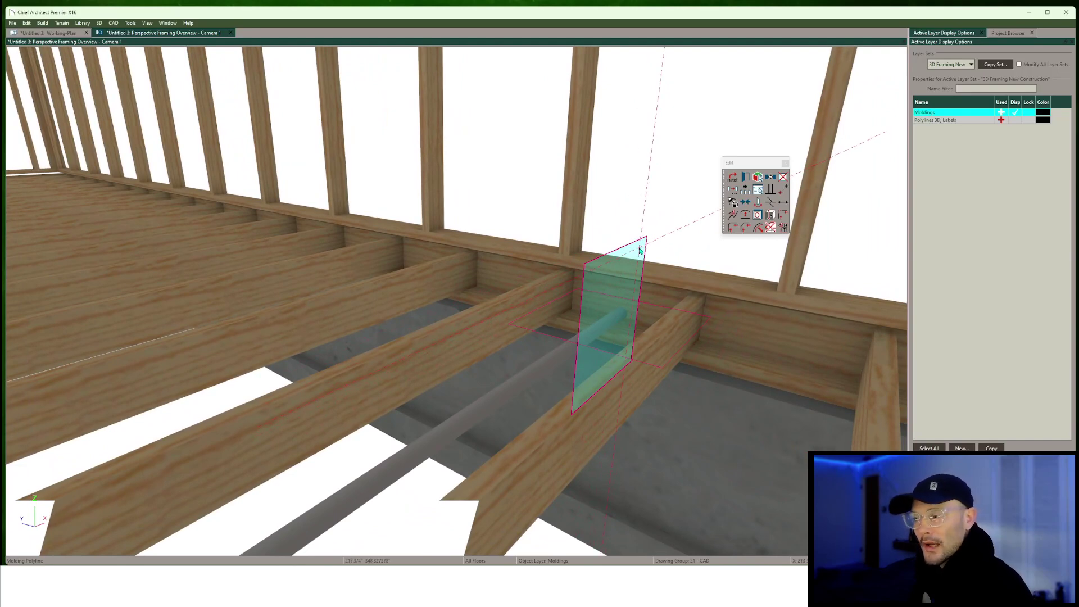
left_click(640, 250)
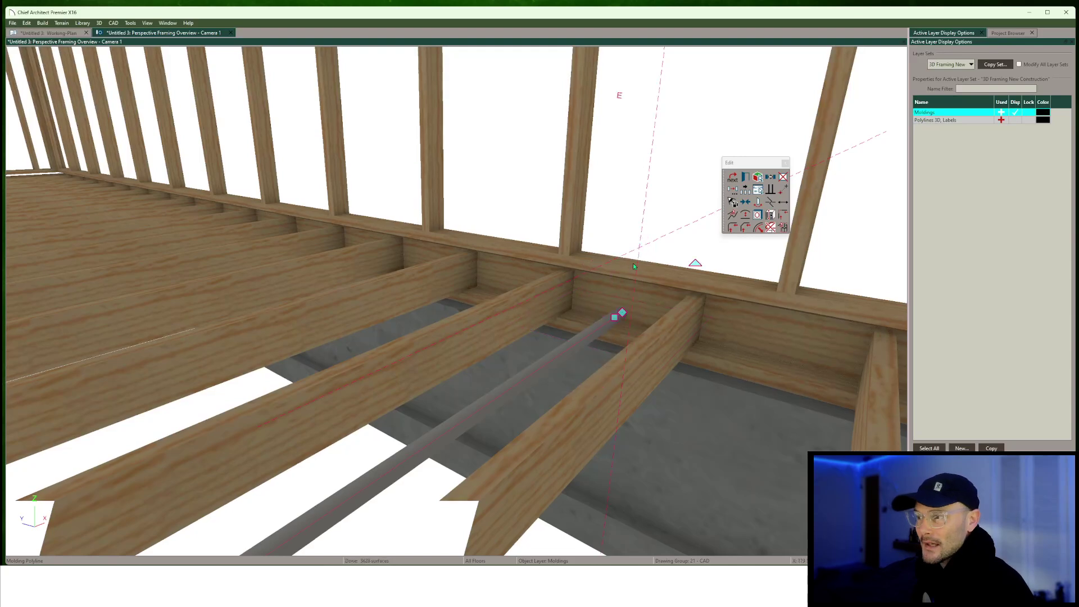
Draw a vertical riser up from the pipe's end at the rim joist and shift it toward the stud wall
left_click(622, 312)
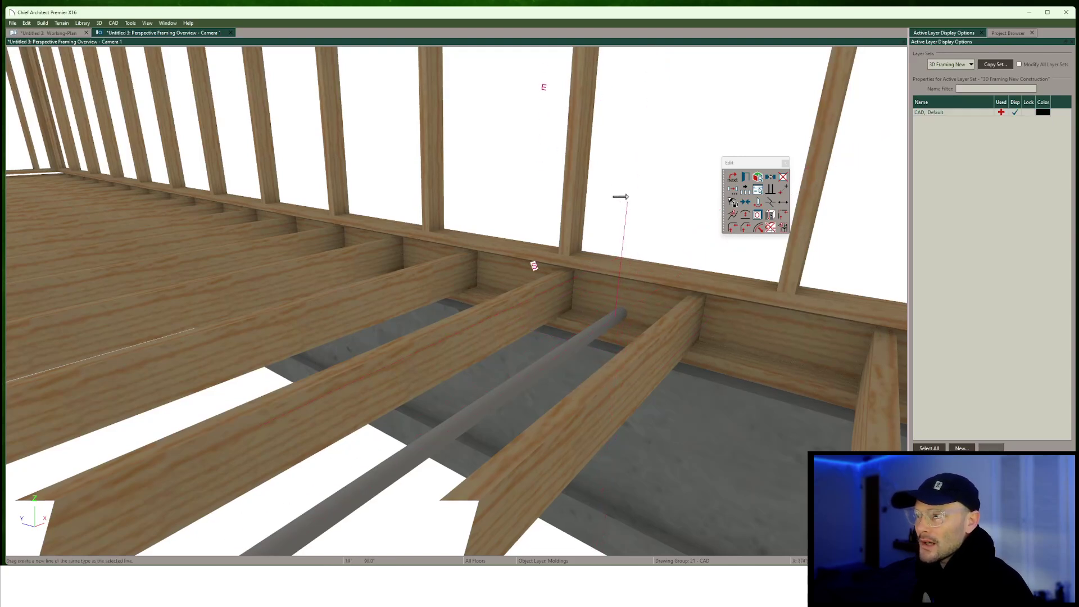
left_click_drag(636, 114, 636, 114)
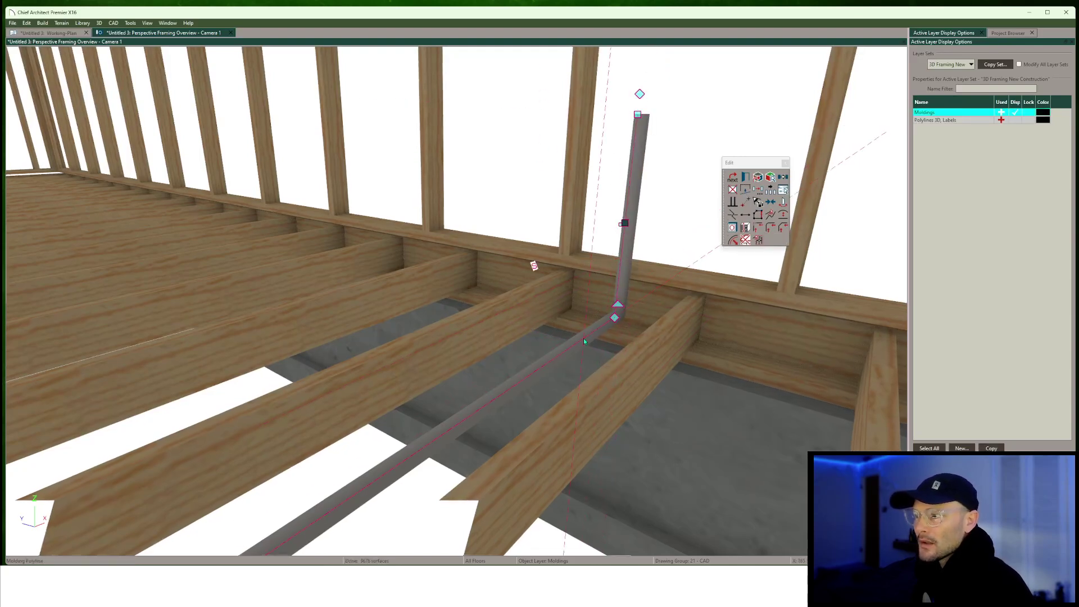
middle_click_drag(583, 338, 649, 326)
left_click_drag(635, 319, 656, 324)
middle_click_drag(562, 343, 688, 361)
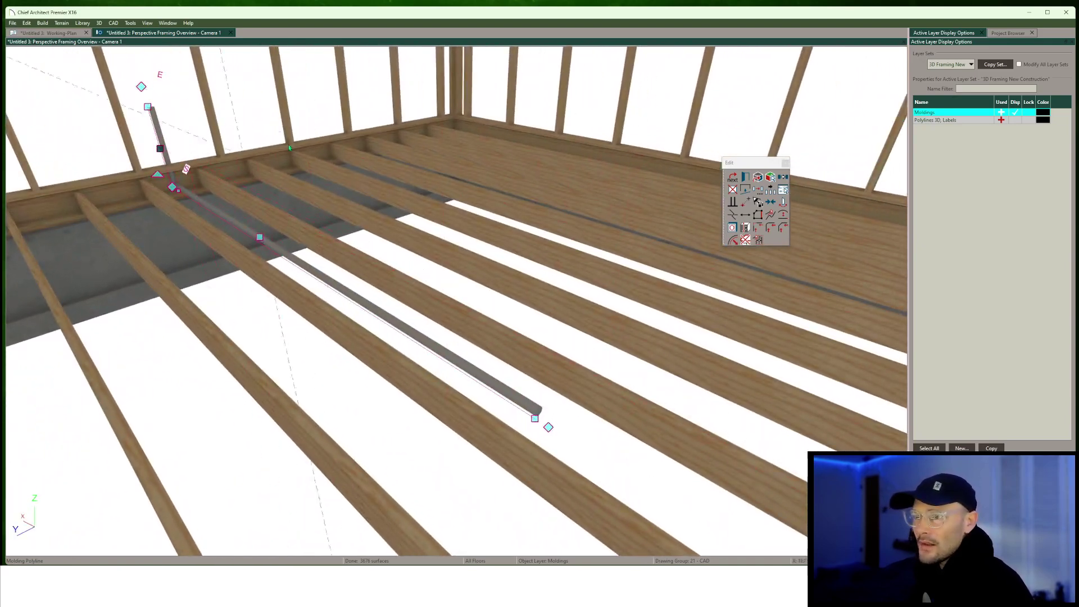
Draw a short vertical drop from the pipe's far end between the joists
middle_click_drag(289, 147, 693, 99)
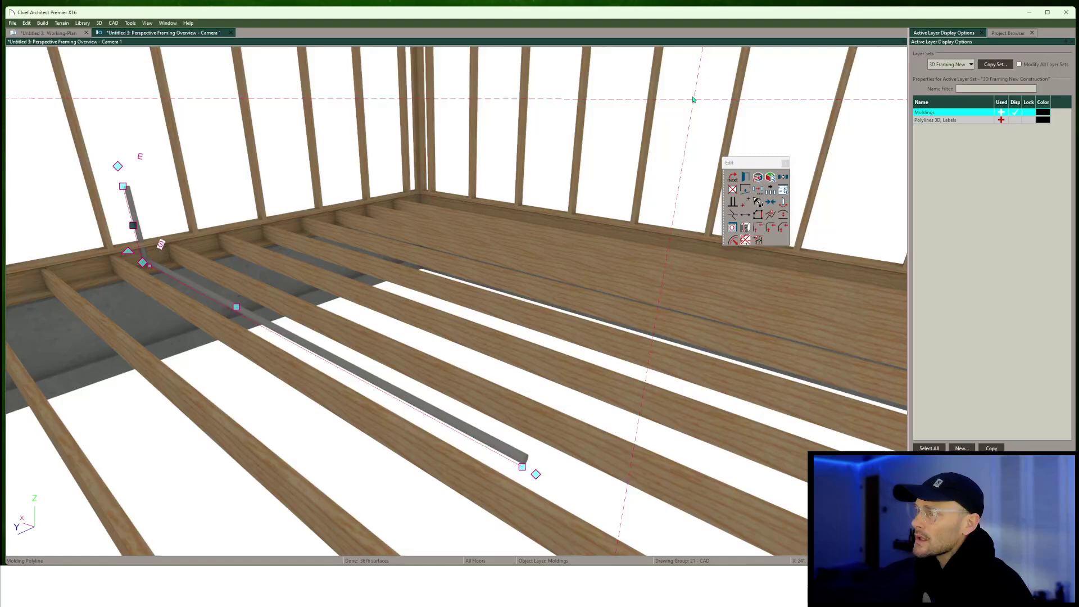
left_click_drag(536, 474, 522, 479)
middle_click_drag(523, 479, 631, 281)
left_click(593, 281)
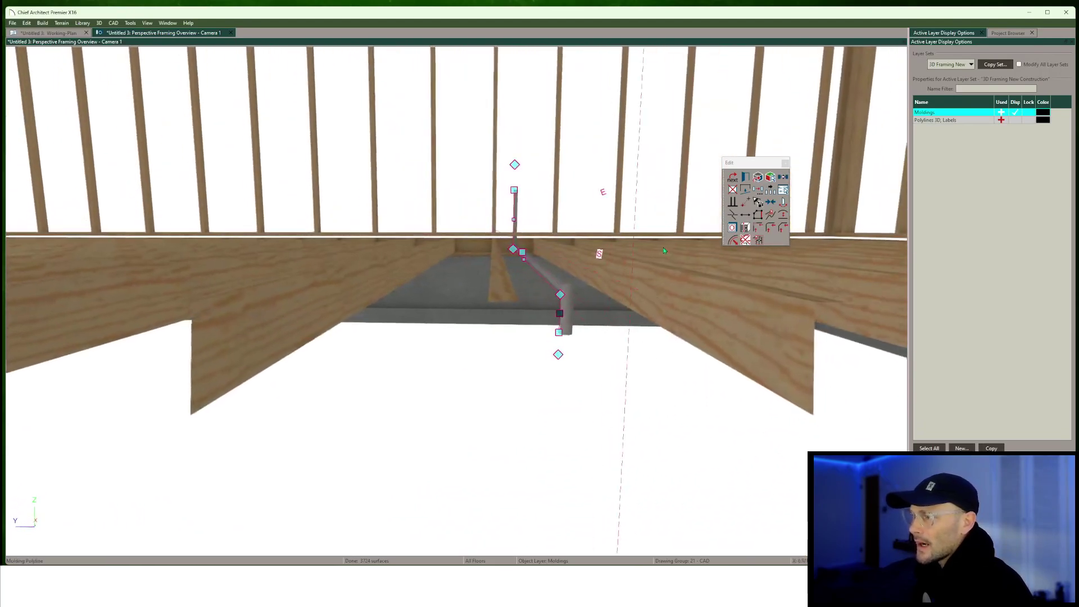
Switch to the horizontal edit plane and draw a pipe run from the drop beneath the joists to the adjacent foundation wall
left_click(781, 177)
mouse_move(613, 346)
middle_mouse_down()
mouse_move(593, 335)
mouse_move(602, 333)
mouse_move(576, 330)
mouse_move(600, 351)
middle_mouse_up()
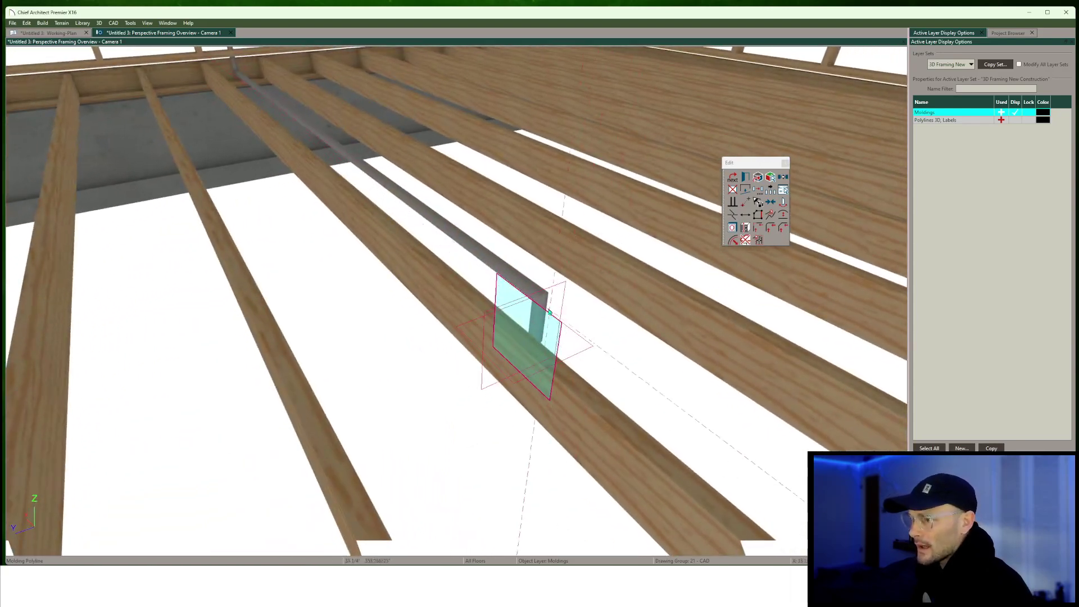
middle_click_drag(555, 319, 456, 360)
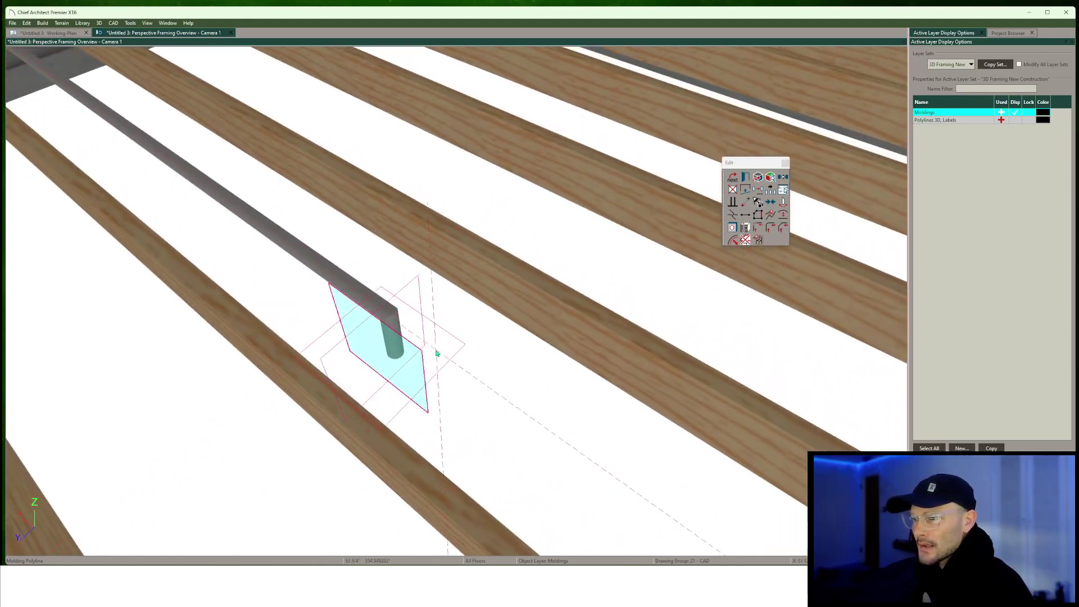
middle_click_drag(456, 355, 470, 409)
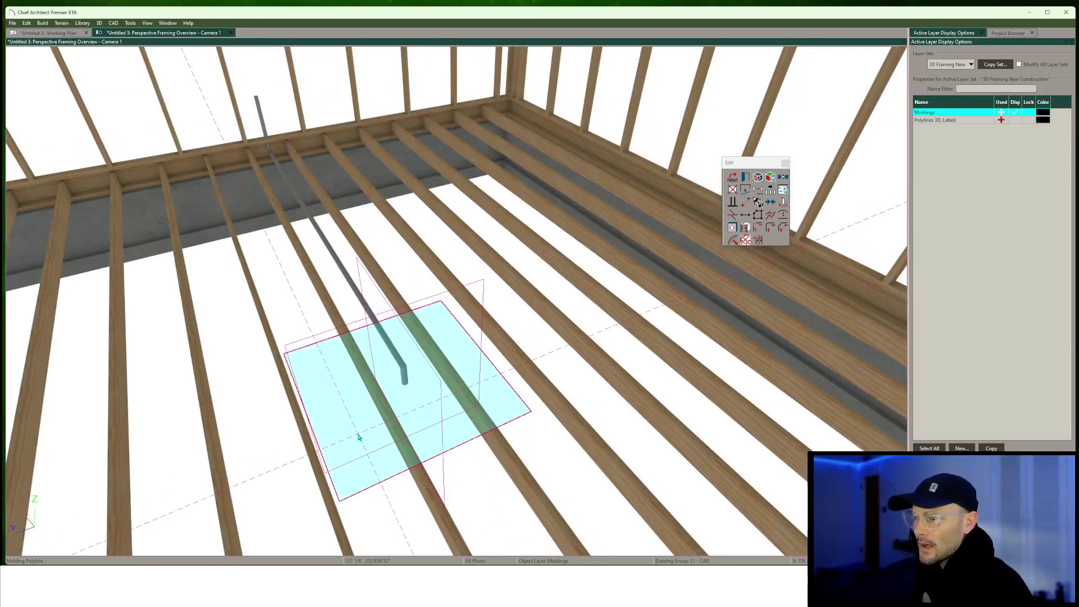
key("Escape")
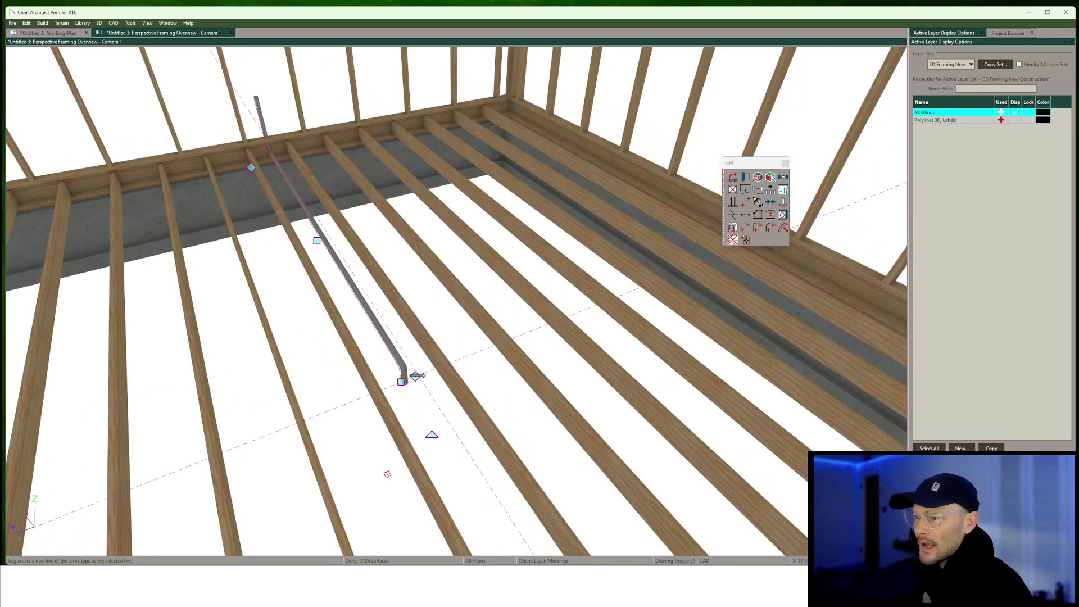
left_click_drag(414, 377, 566, 324)
left_click_drag(677, 299, 685, 296)
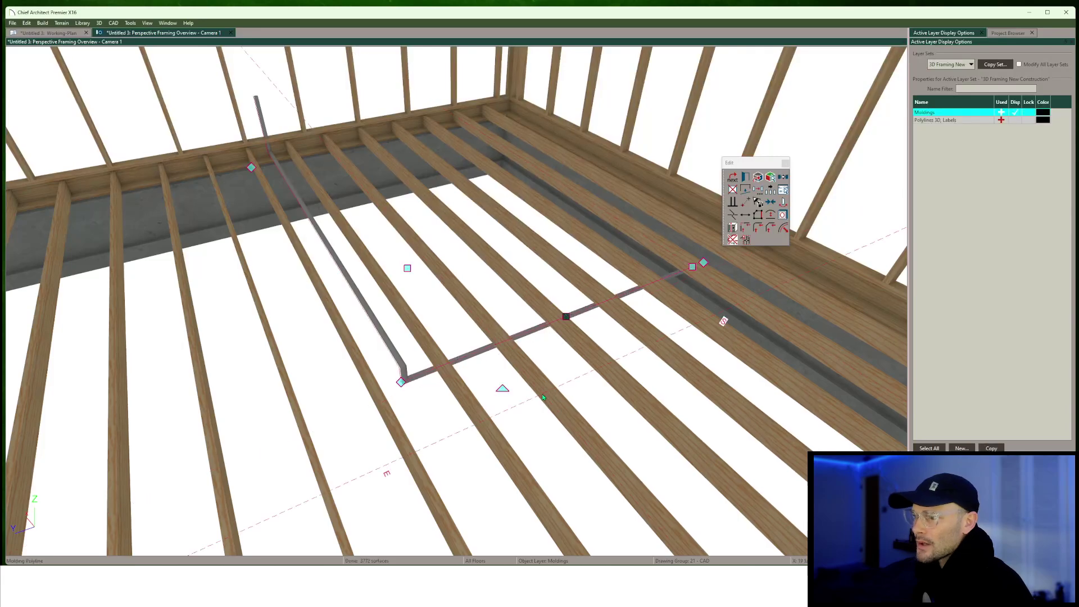
middle_click_drag(542, 396, 582, 424)
left_click_drag(582, 423, 624, 417)
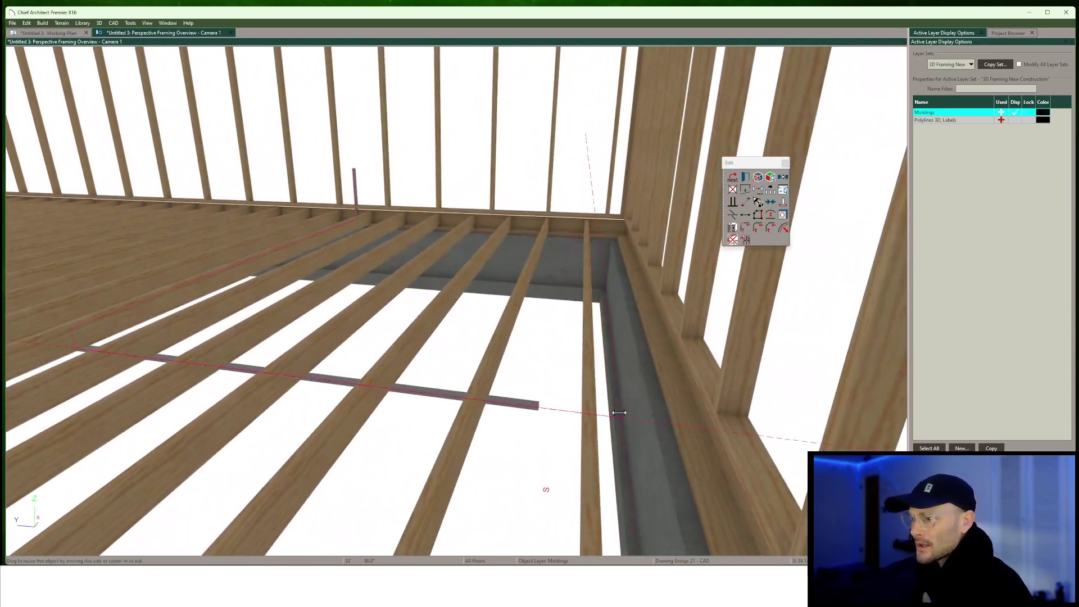
middle_click_drag(624, 417, 568, 378)
Switch to a vertical edit plane and add a short upward segment at the run's end, entering its length relative to the start at 90°
middle_click_drag(724, 202, 756, 201)
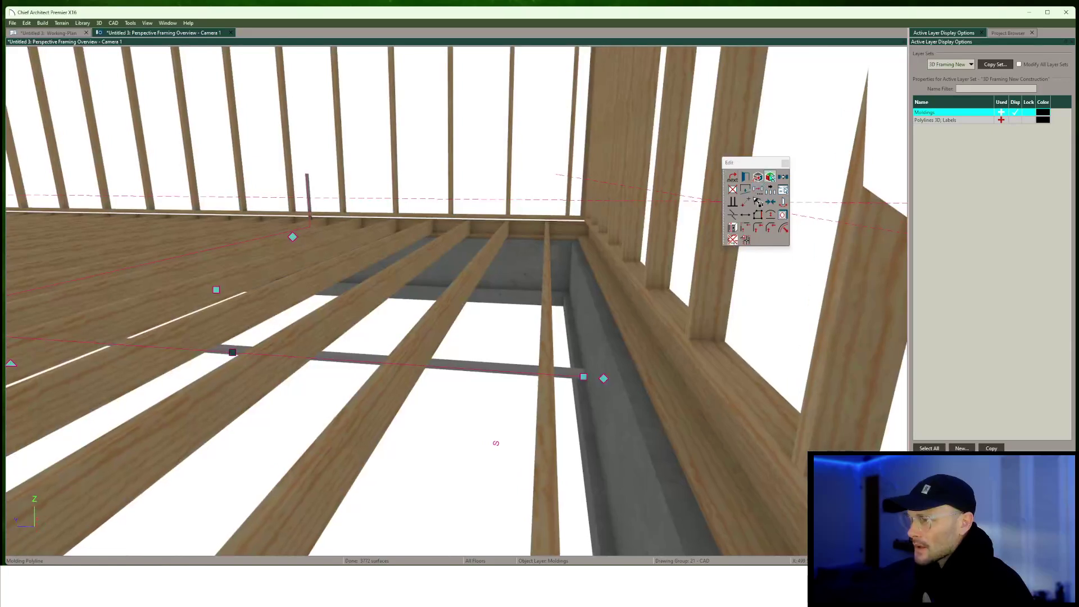
left_click(770, 177)
left_click(598, 385)
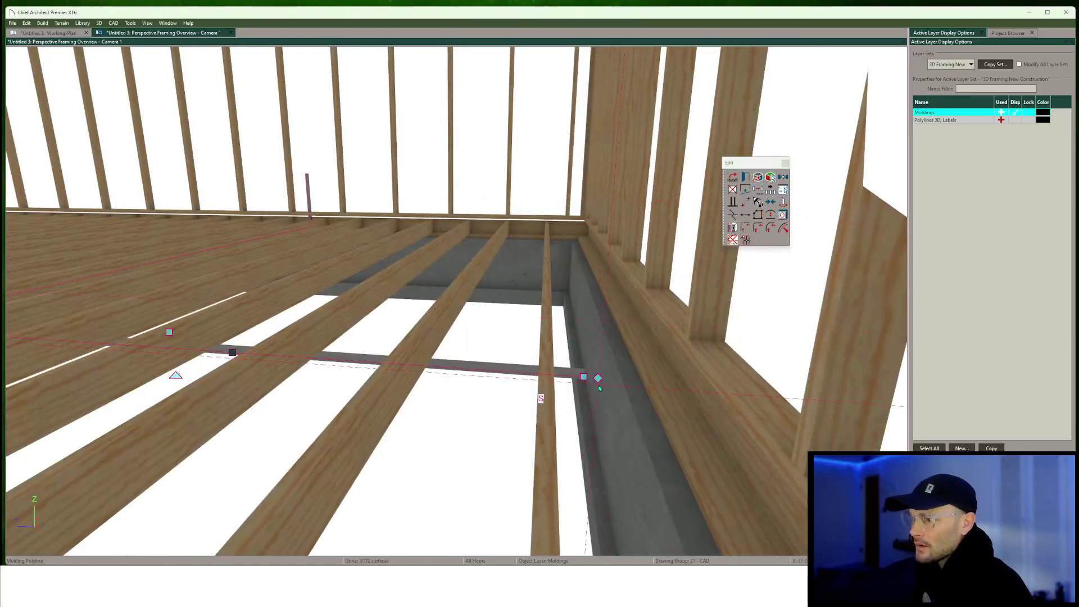
left_click_drag(598, 379, 594, 365)
key("Tab")
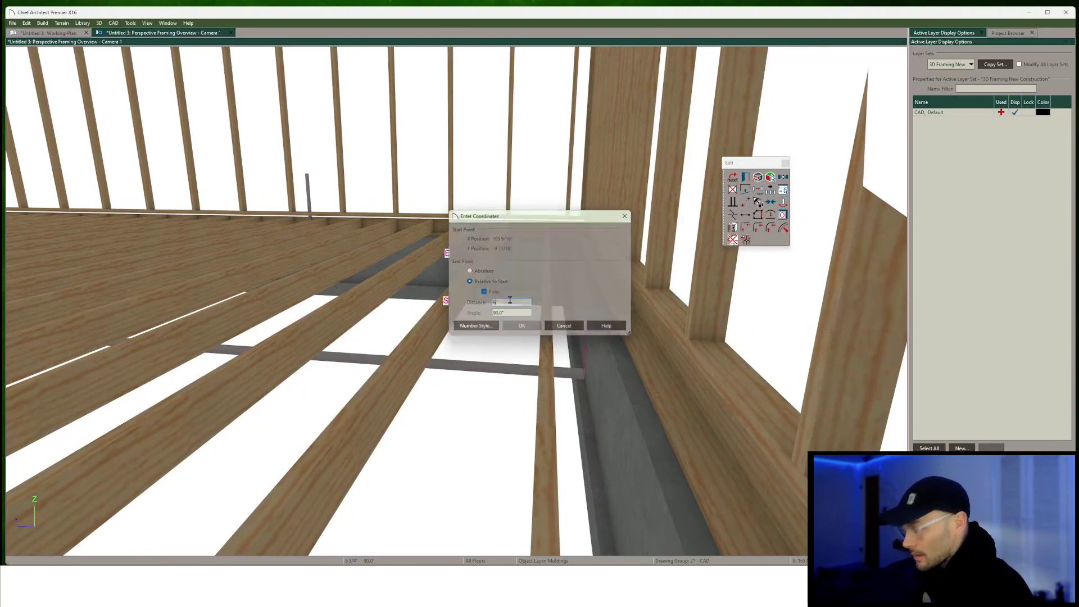
key("Return")
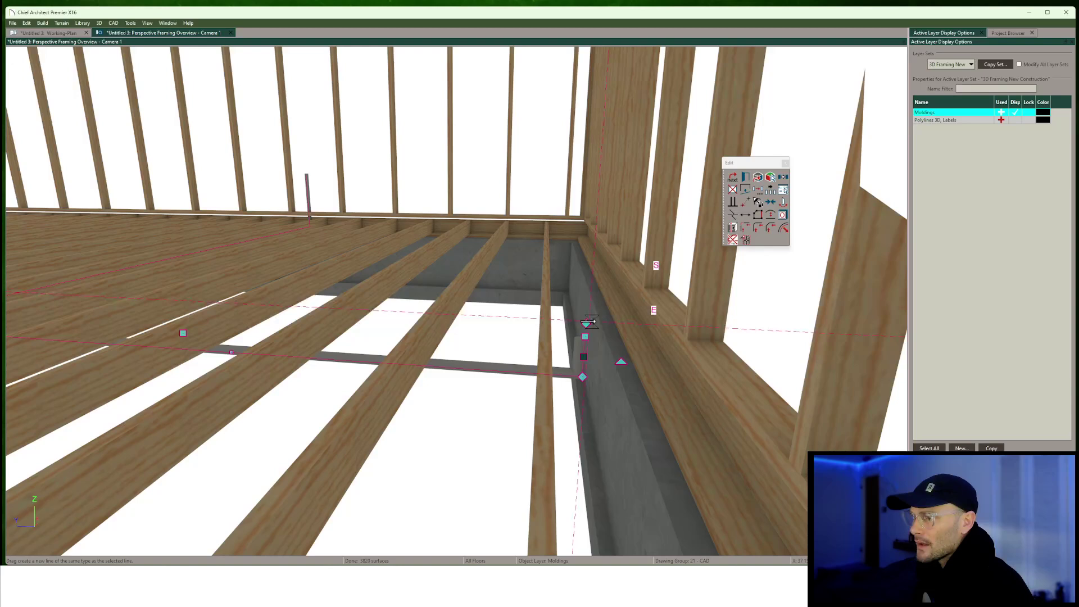
Continue the pipe horizontally over the foundation wall and turn it vertically up into a riser positioned at the stud wall
left_click_drag(589, 321, 642, 339)
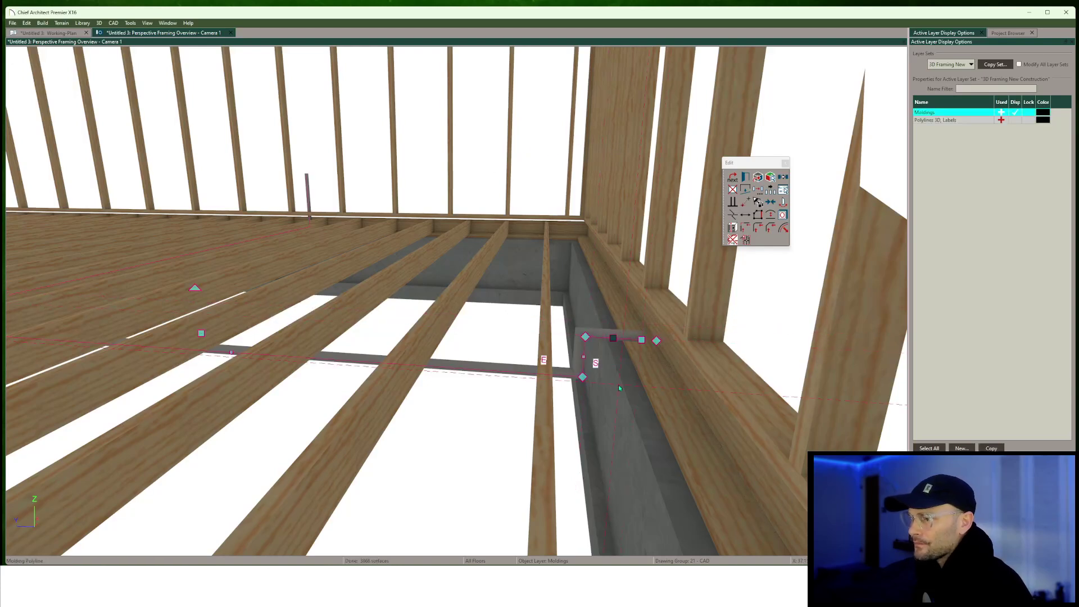
middle_click_drag(622, 386, 656, 354)
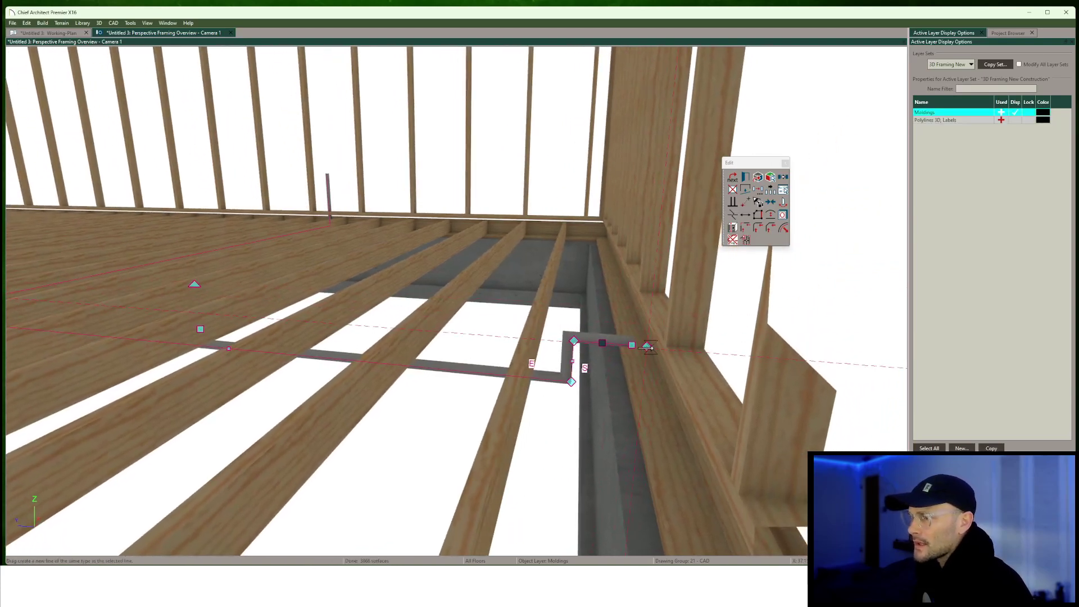
left_click_drag(646, 346, 652, 139)
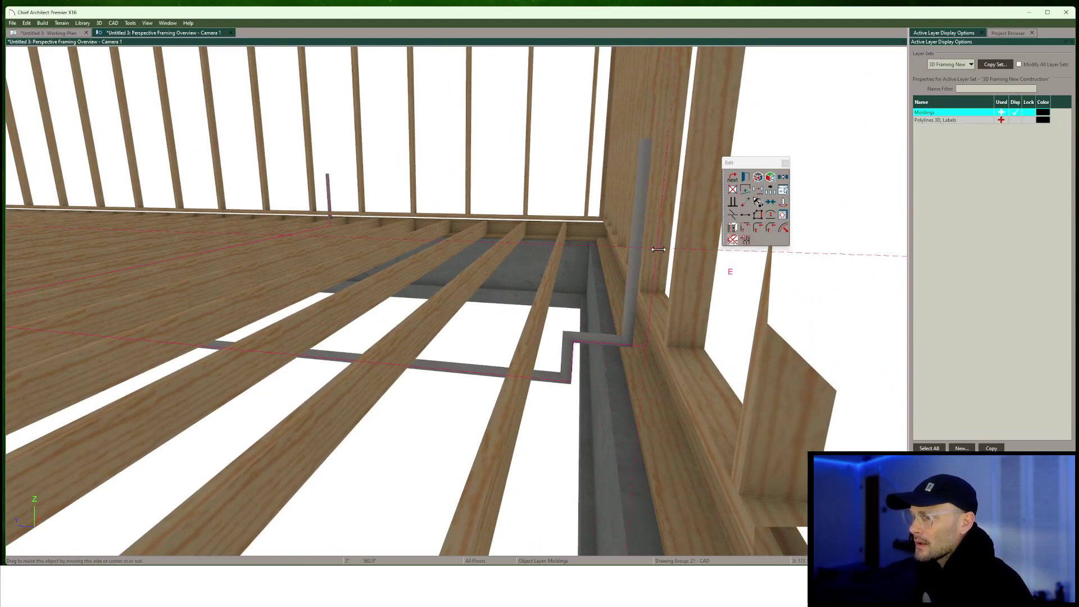
left_click_drag(658, 248, 671, 251)
middle_click_drag(627, 372, 627, 371)
Review the whole pipe route through the framing and locate the molding polyline tool among the trim commands
scroll(627, 372, "down", 10)
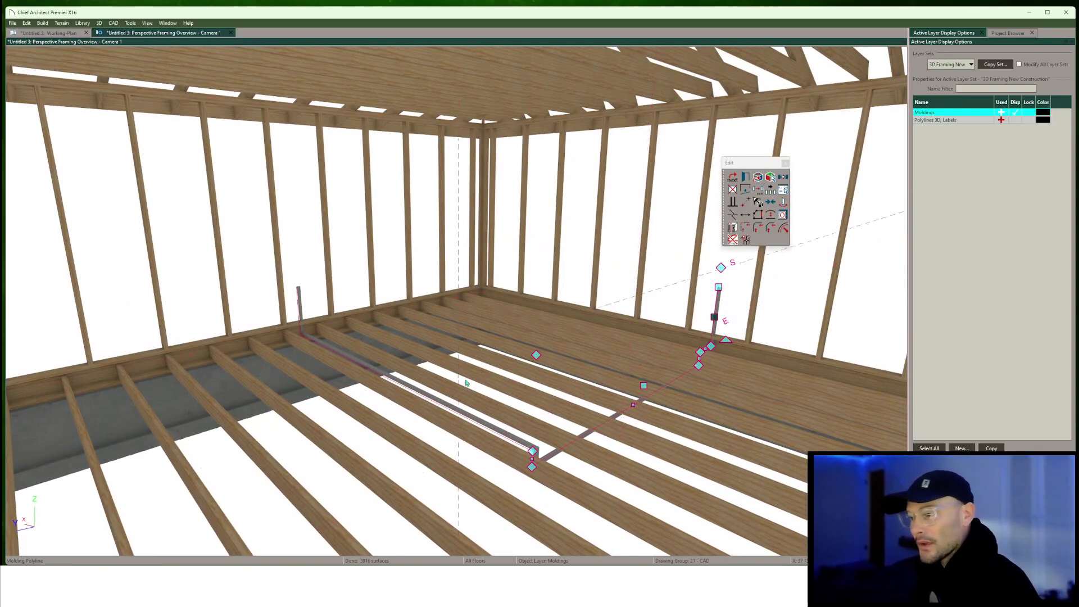
middle_click_drag(466, 384, 219, 166)
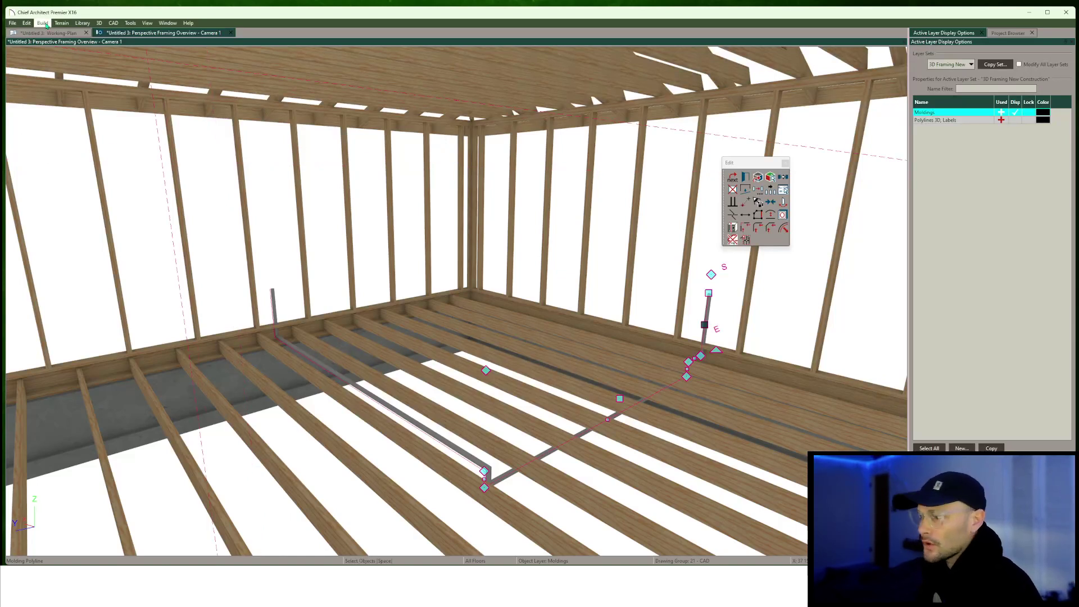
left_click(46, 24)
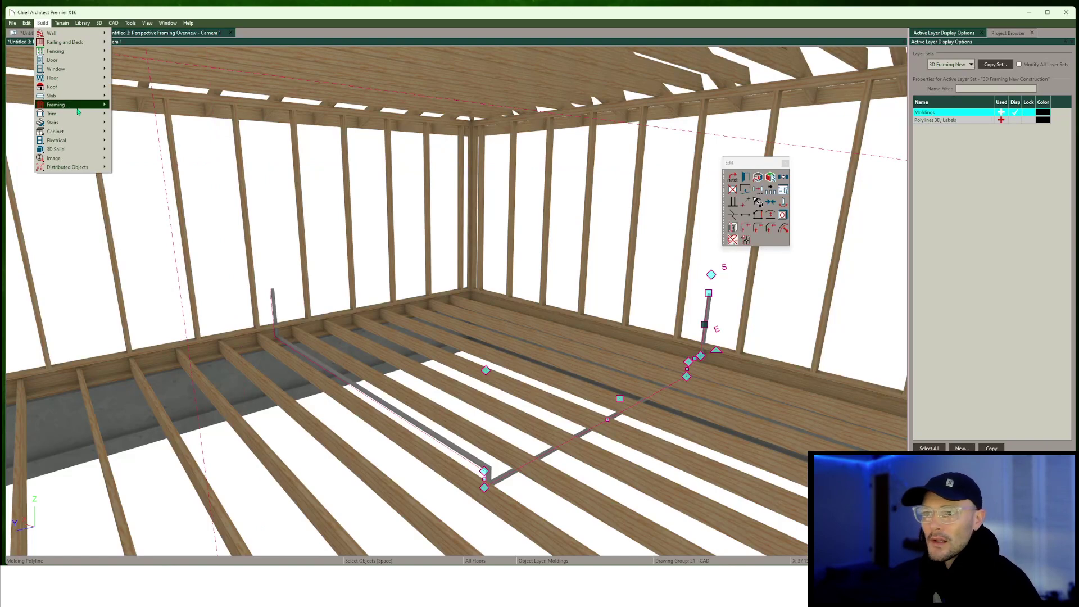
mouse_move(86, 116)
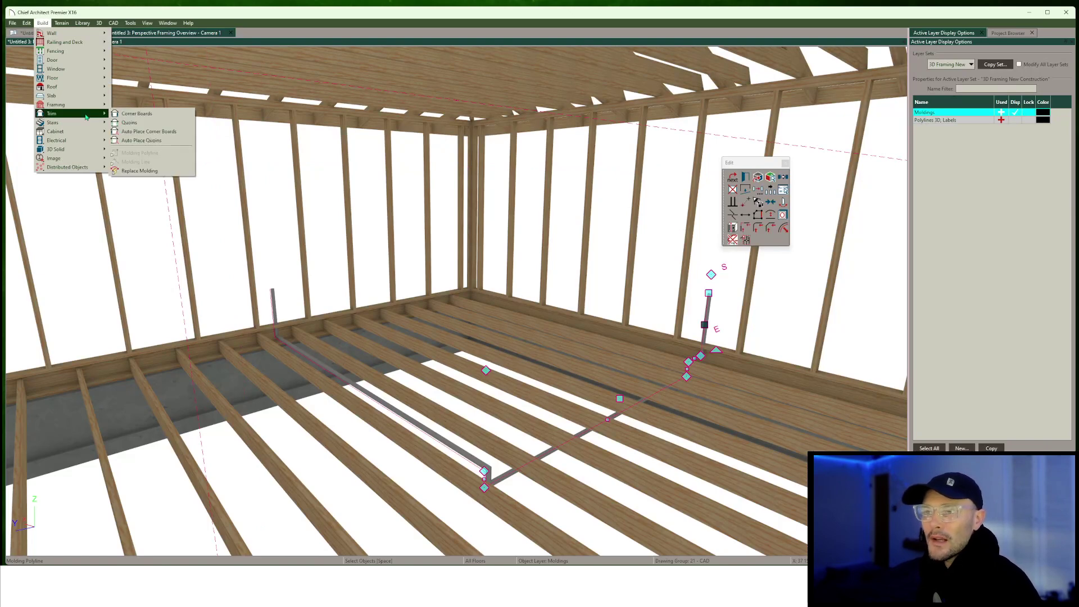
left_click(144, 158)
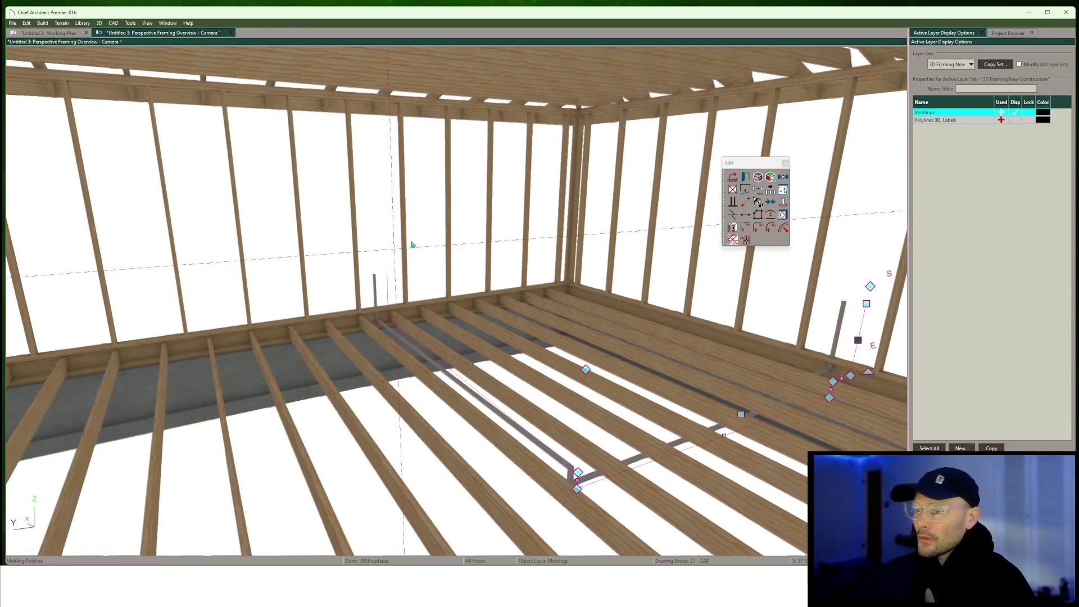
Draw a rectangular 3D solid across the floor joists beside the existing pipe run
middle_click_drag(412, 244, 378, 246)
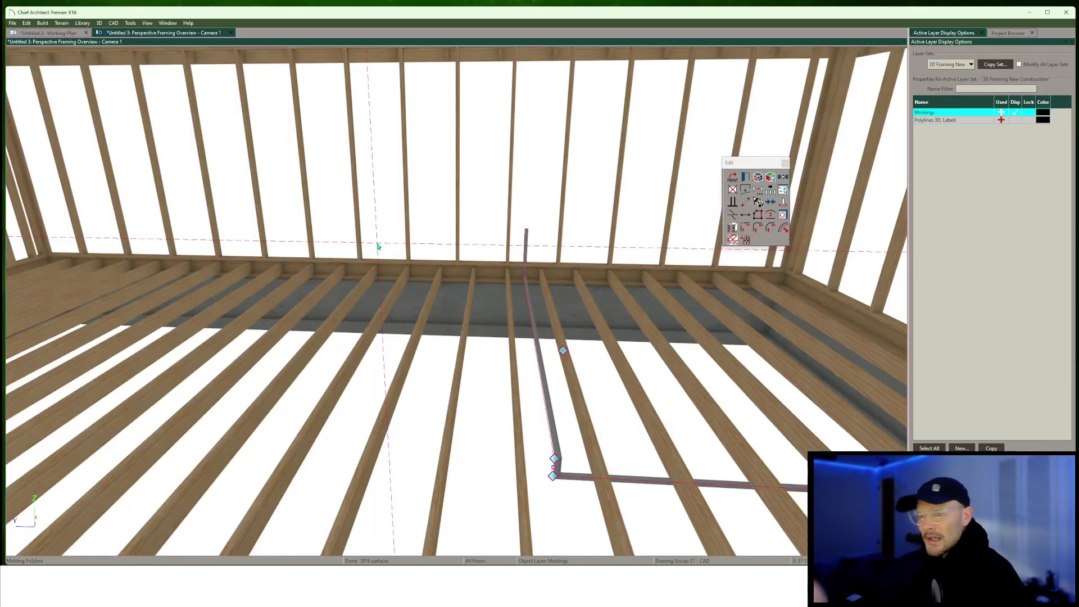
middle_click_drag(379, 247, 117, 88)
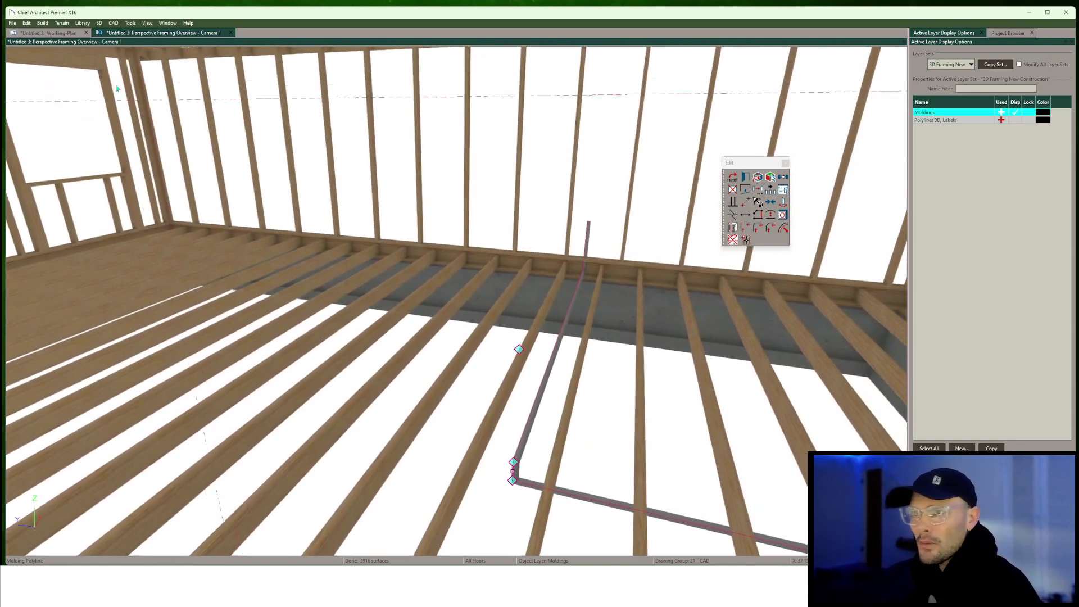
left_click(44, 27)
mouse_move(78, 149)
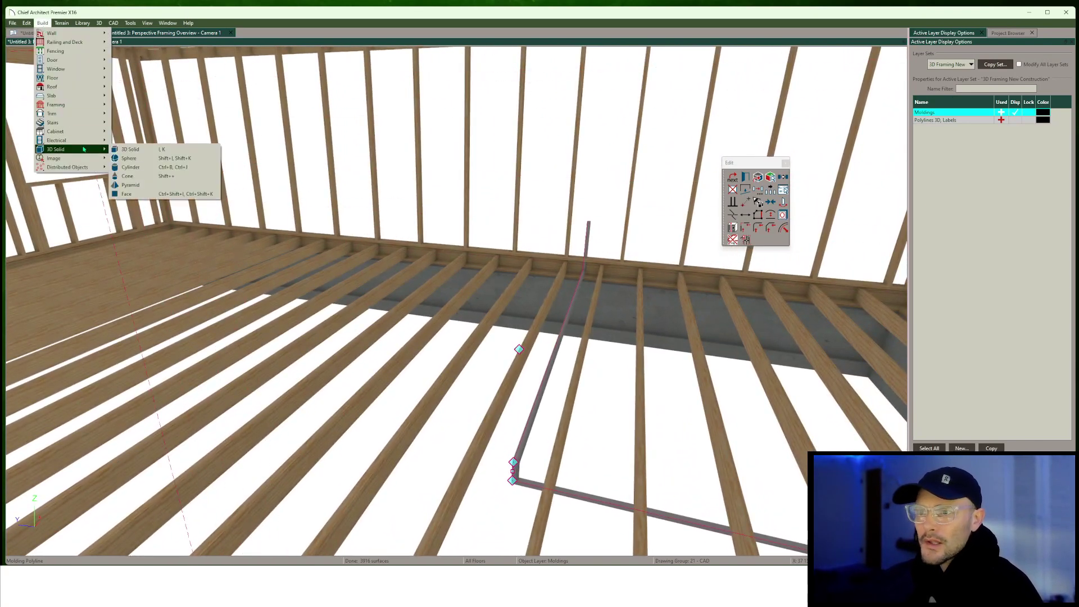
left_click(134, 149)
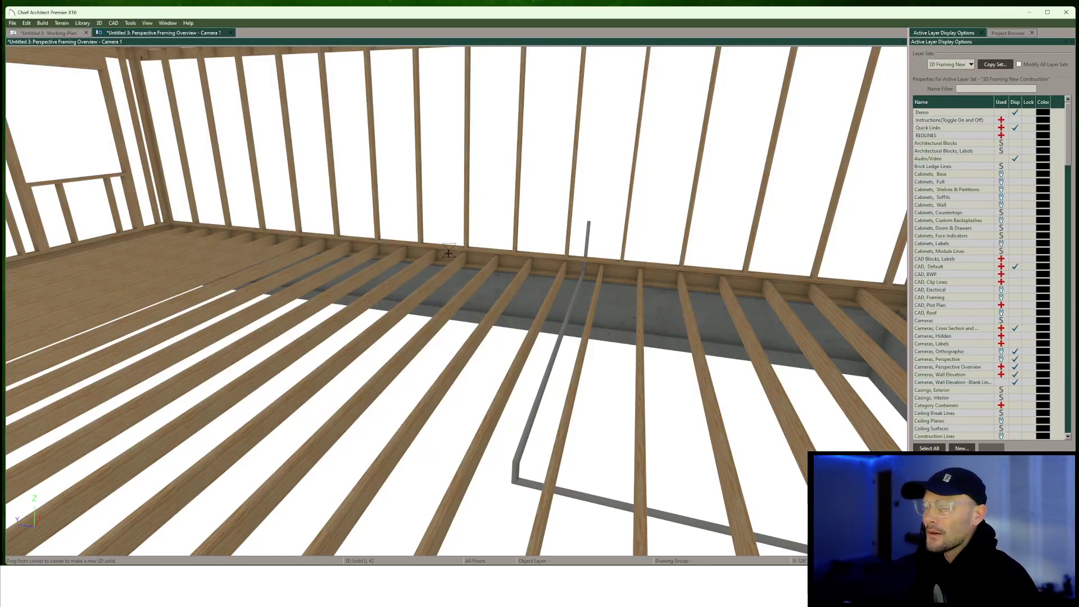
left_click(328, 335)
left_click(452, 313)
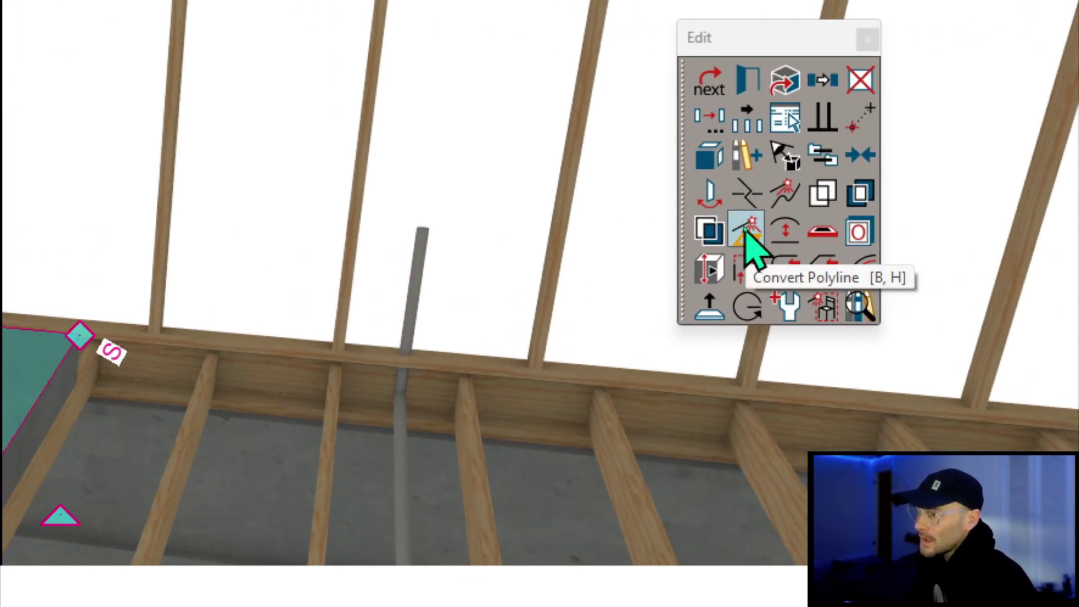
Convert the rectangular shape to a molding polyline, keeping the default profile
left_click(745, 227)
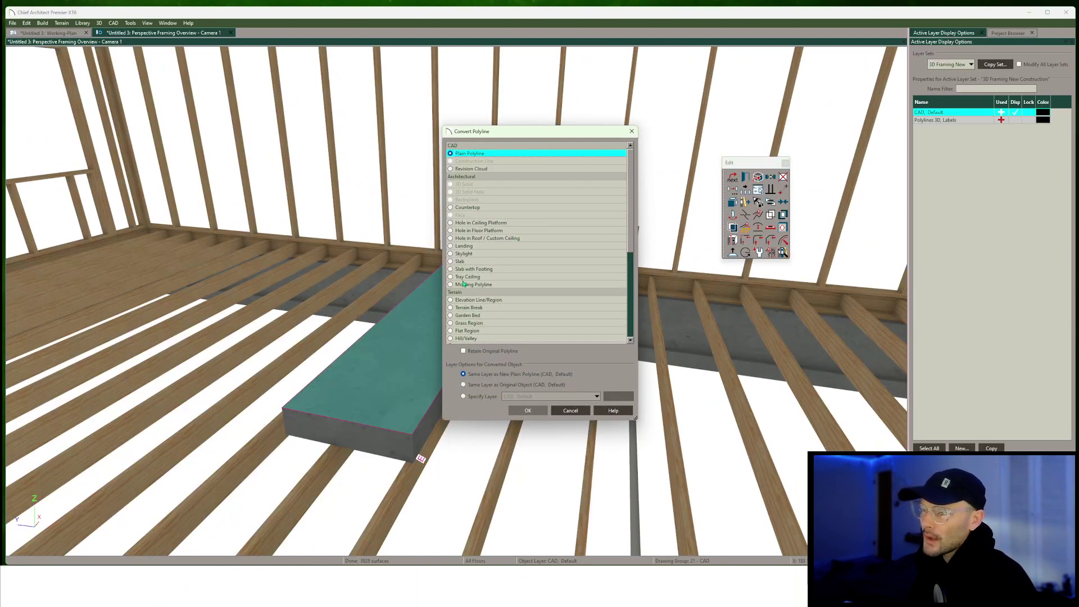
left_click(463, 279)
left_click(465, 285)
left_click(526, 410)
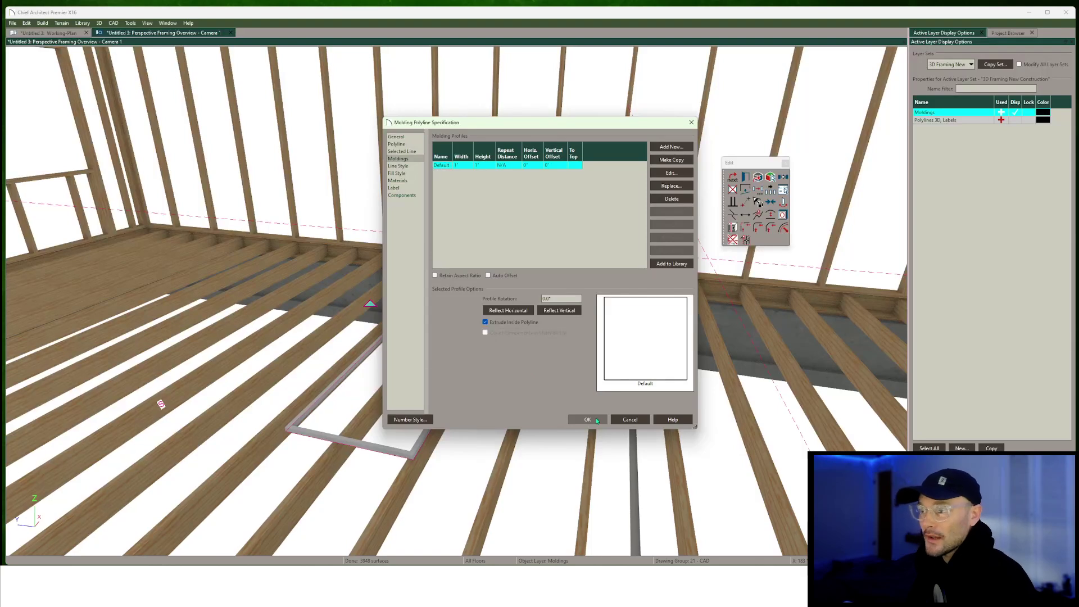
left_click(588, 419)
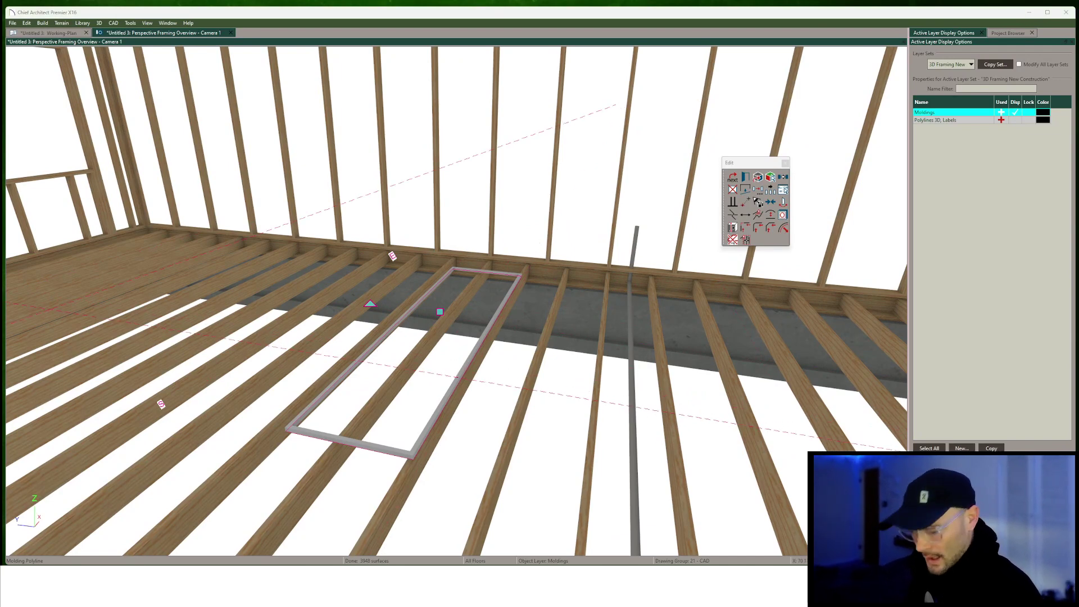
Replace the rectangle's molding profile with CM01 - Crown Molding from the library
key("ctrl+alt+l")
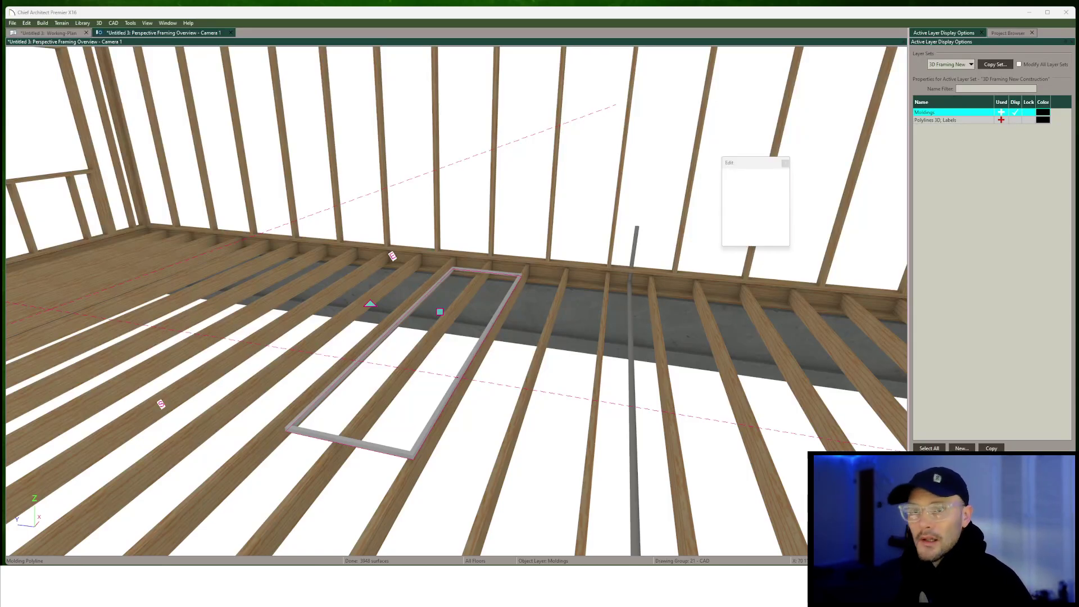
left_click_drag(65, 62, 641, 38)
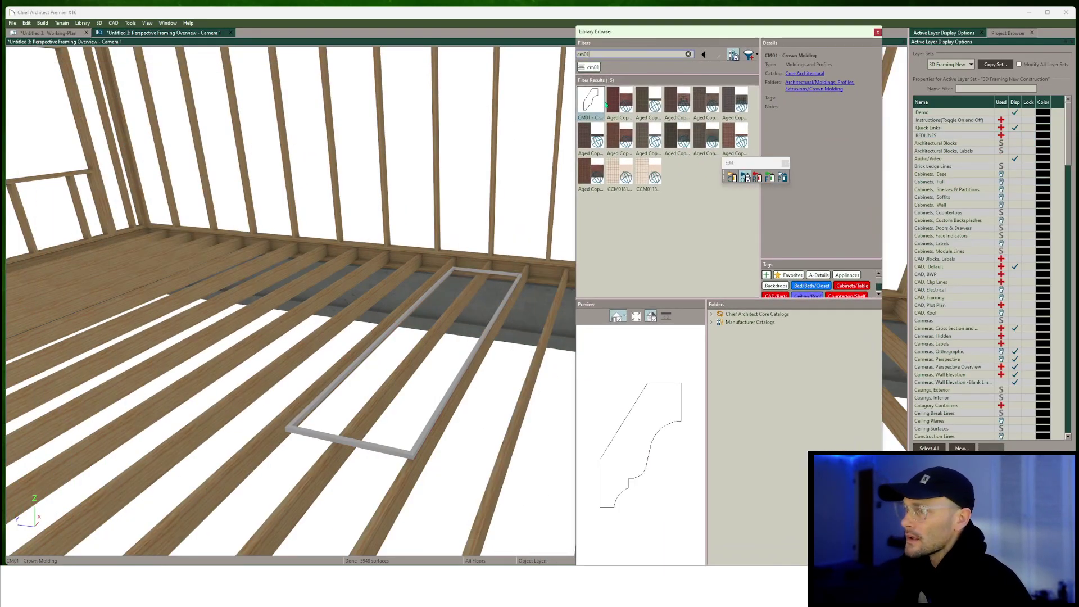
left_click(325, 441)
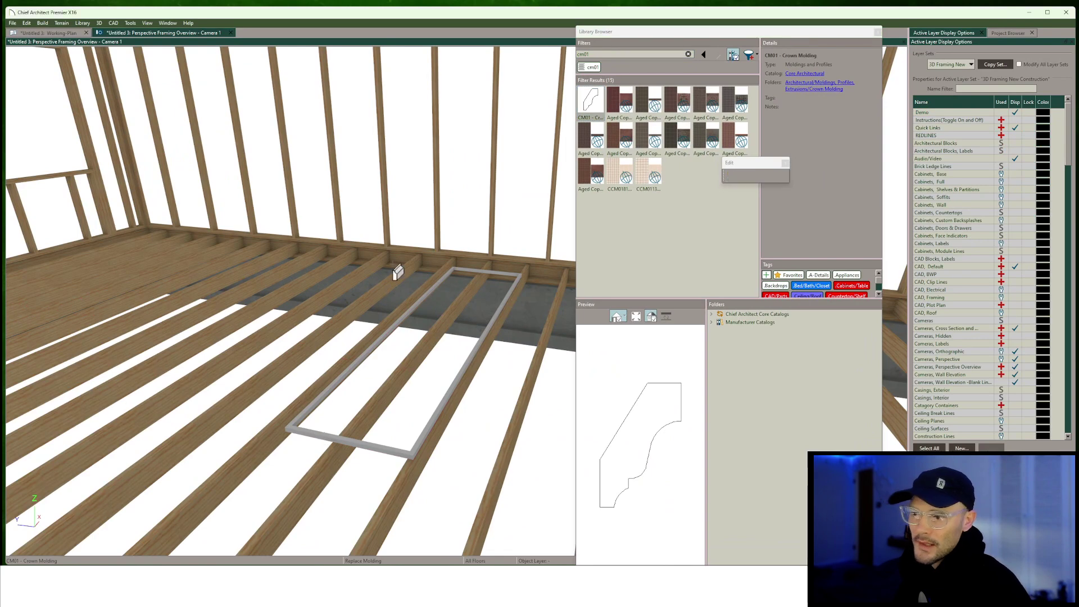
left_click(878, 31)
key("space")
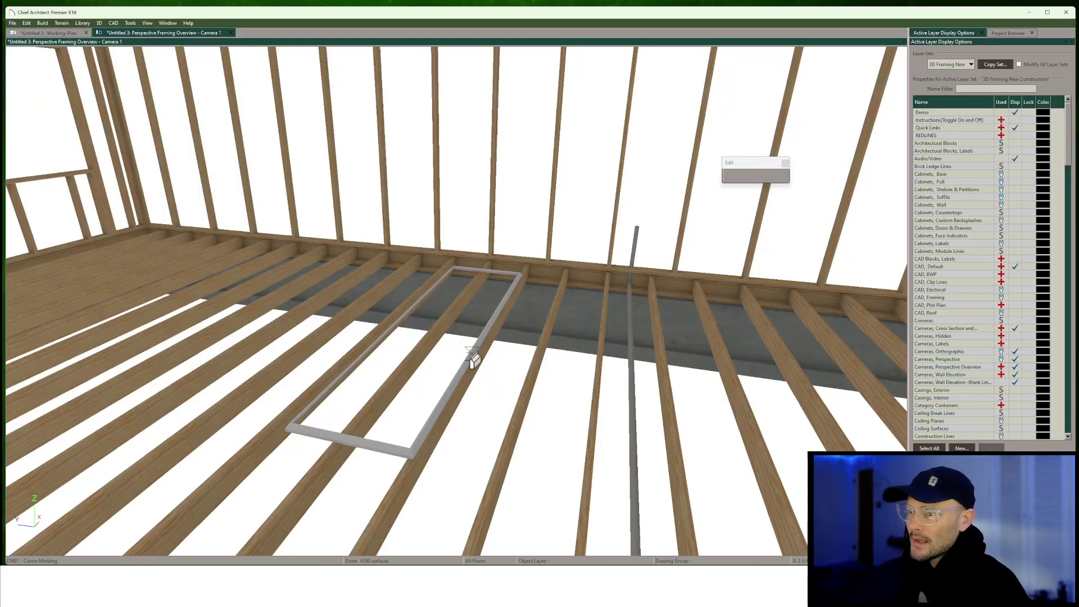
Disconnect one long edge of the molding rectangle and delete the remaining edges
left_click(473, 353)
middle_click_drag(476, 353, 514, 351)
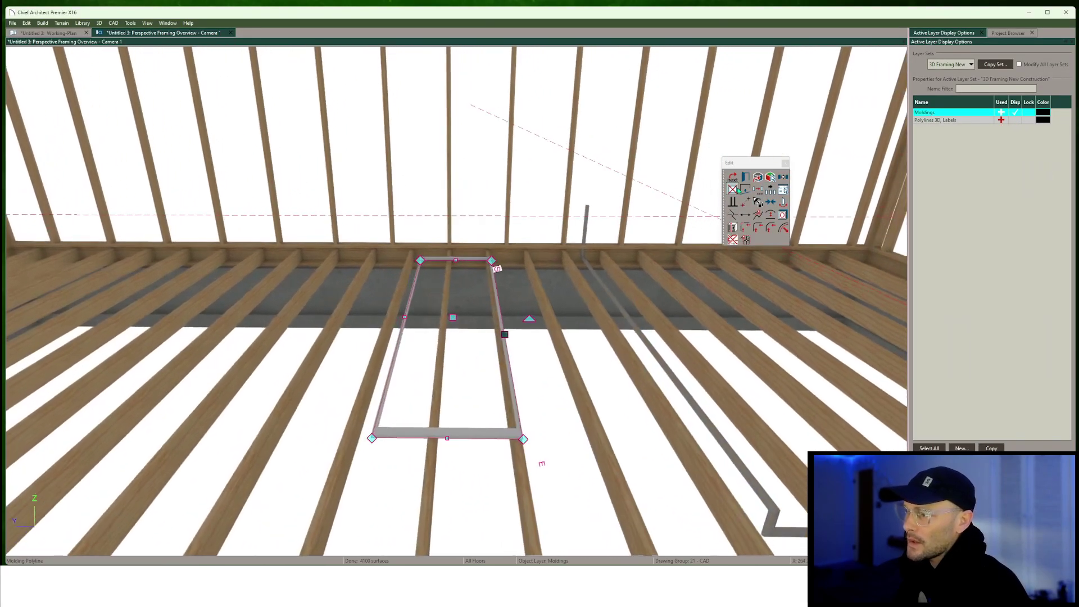
left_click(745, 190)
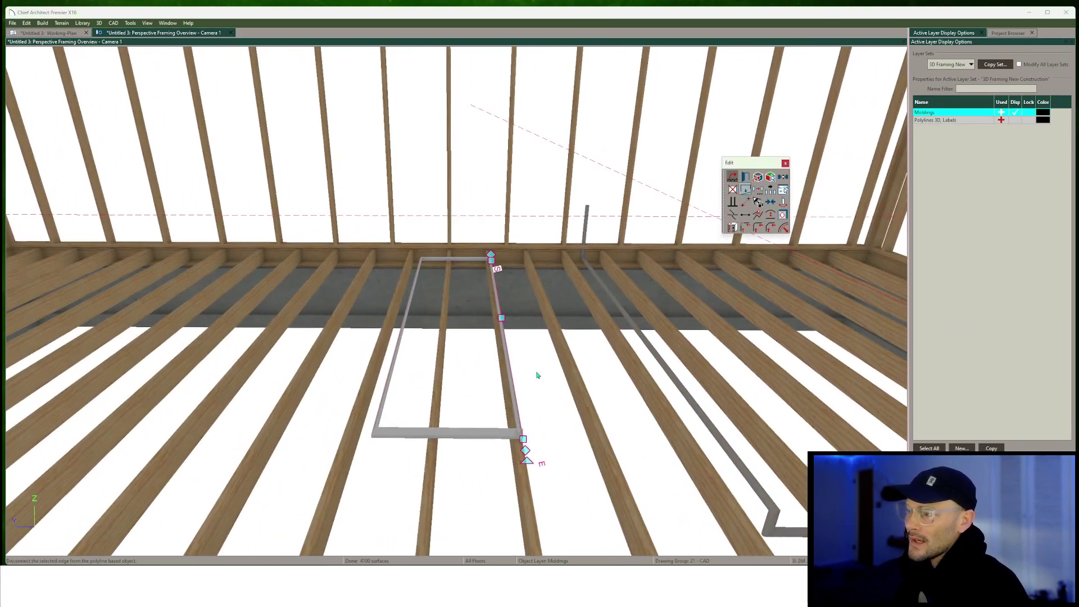
left_click(417, 329)
left_click(414, 294)
key("Delete")
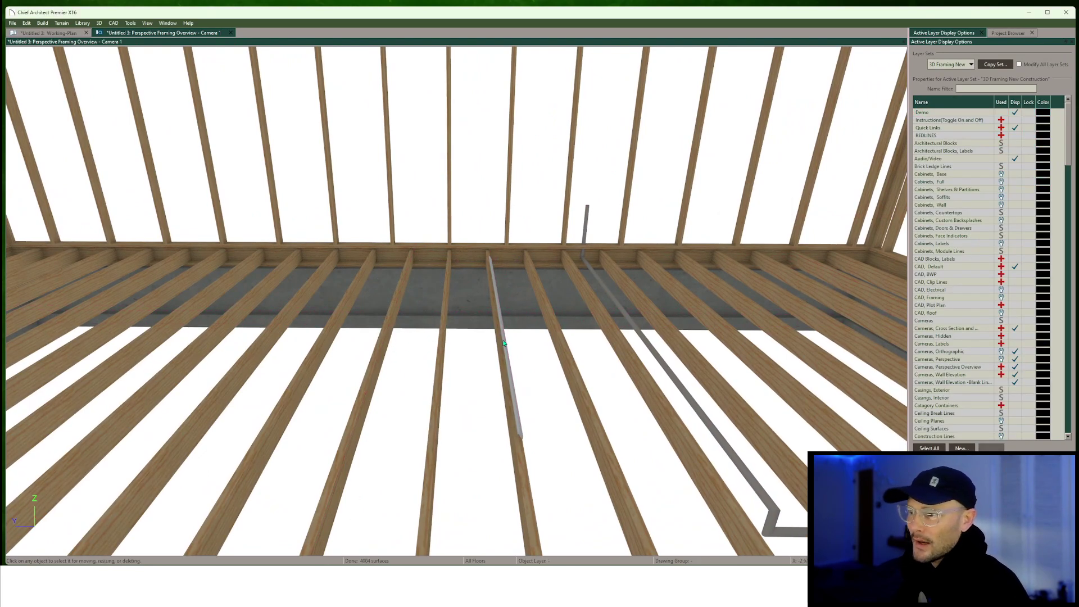
Extend the single molding line with a perpendicular segment from its near end across the joists
left_click(437, 327)
middle_click_drag(436, 328, 419, 327)
left_click(474, 360)
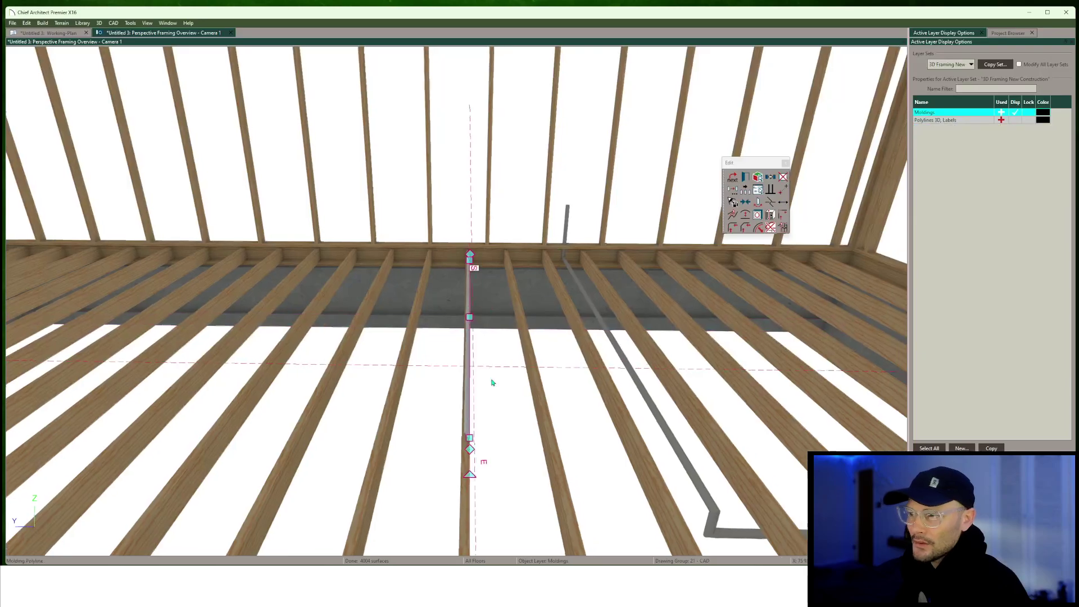
middle_click_drag(494, 381, 441, 438)
left_click_drag(417, 411, 528, 448)
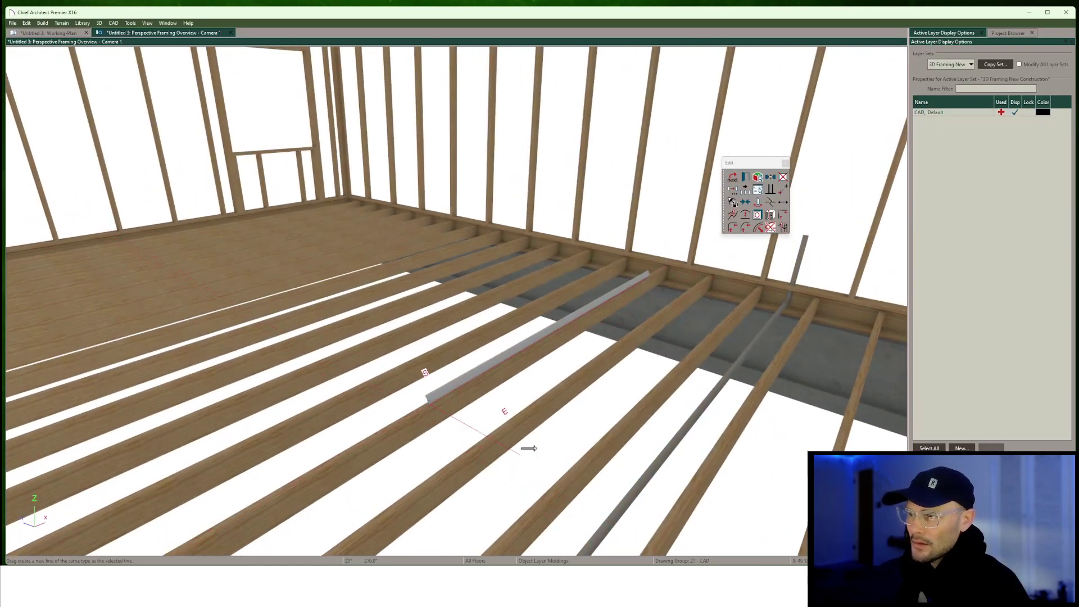
left_click_drag(535, 406, 536, 406)
Switch to a vertical edit plane and continue the molding with a diagonal rising segment and a horizontal segment at its upper end
middle_click_drag(536, 407, 666, 390)
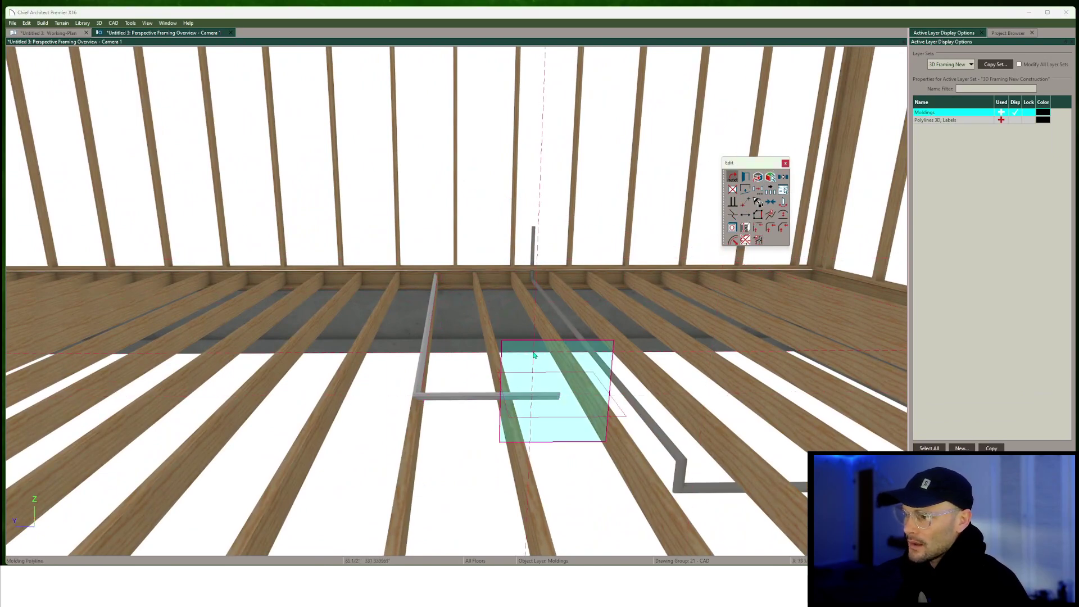
left_click(590, 373)
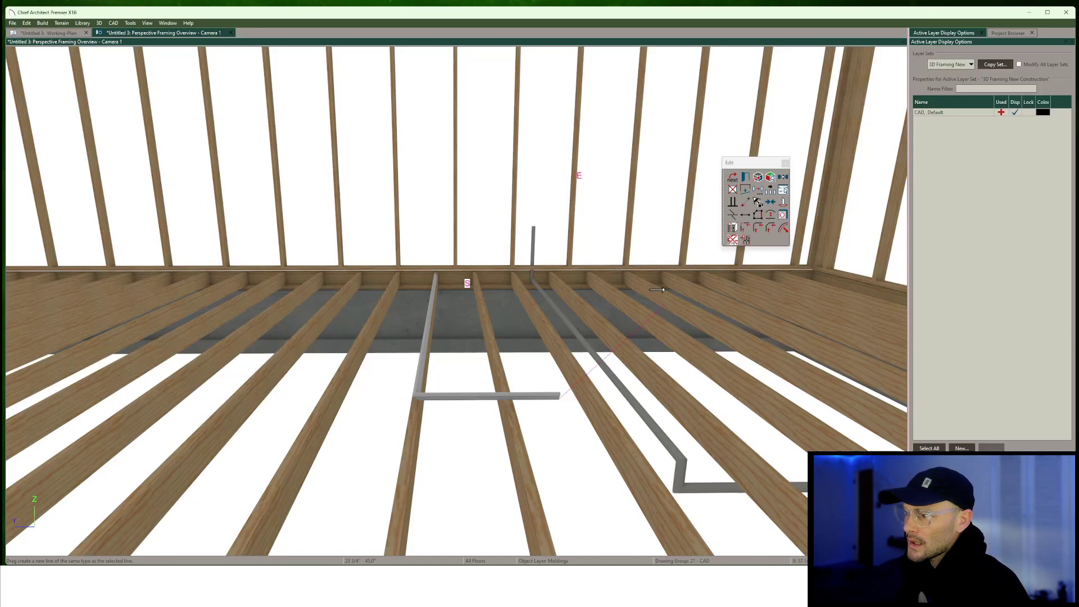
mouse_move(656, 289)
middle_mouse_down()
mouse_move(701, 210)
mouse_move(683, 222)
mouse_move(656, 278)
middle_mouse_up()
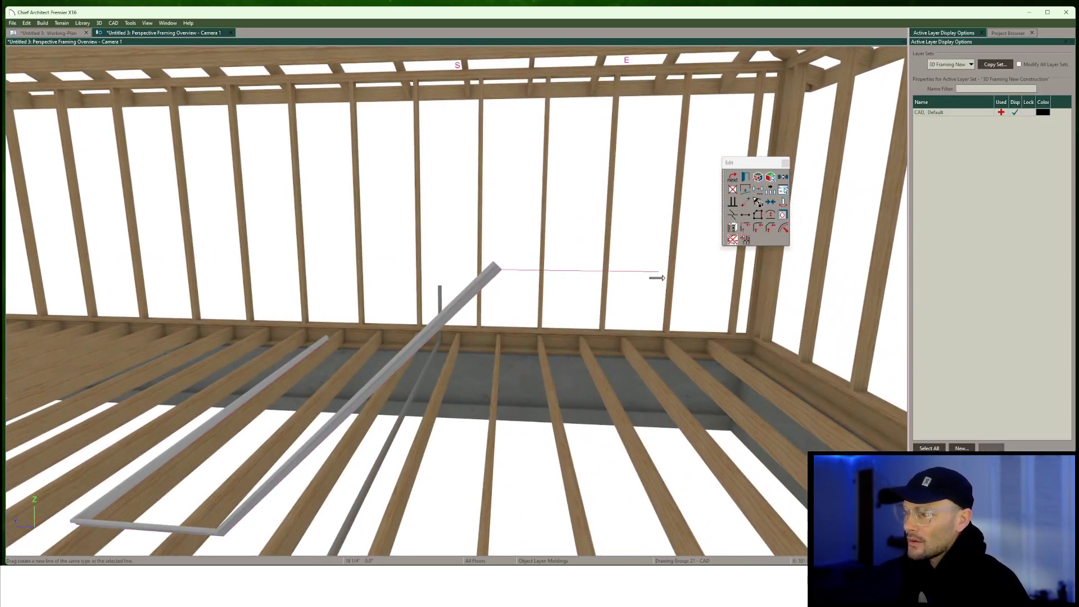
left_click_drag(656, 278, 659, 276)
scroll(481, 349, "down", 2)
left_click(527, 270)
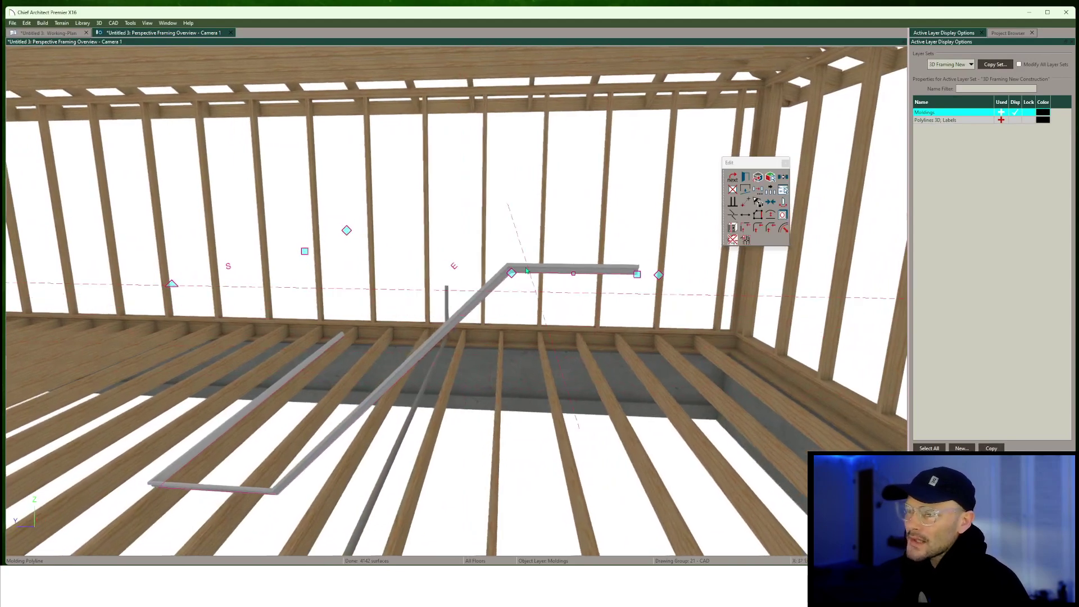
Set an edit plane aligned with the diagonal molding segment and pull that segment sideways
middle_click_drag(527, 271, 506, 321)
left_click(774, 179)
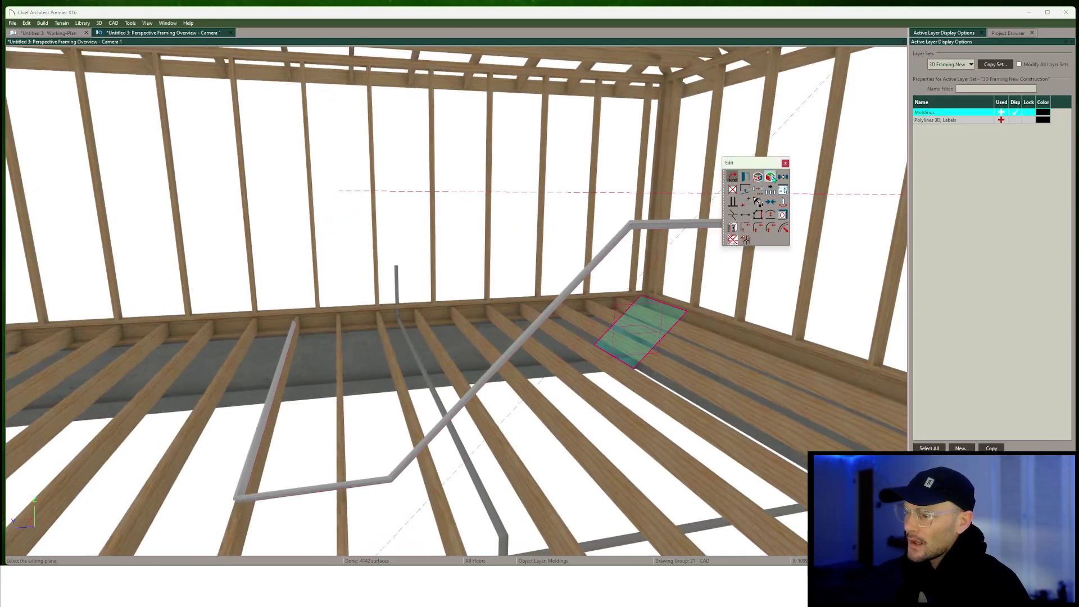
mouse_move(584, 376)
middle_mouse_down()
mouse_move(565, 380)
mouse_move(616, 341)
mouse_move(595, 359)
middle_mouse_up()
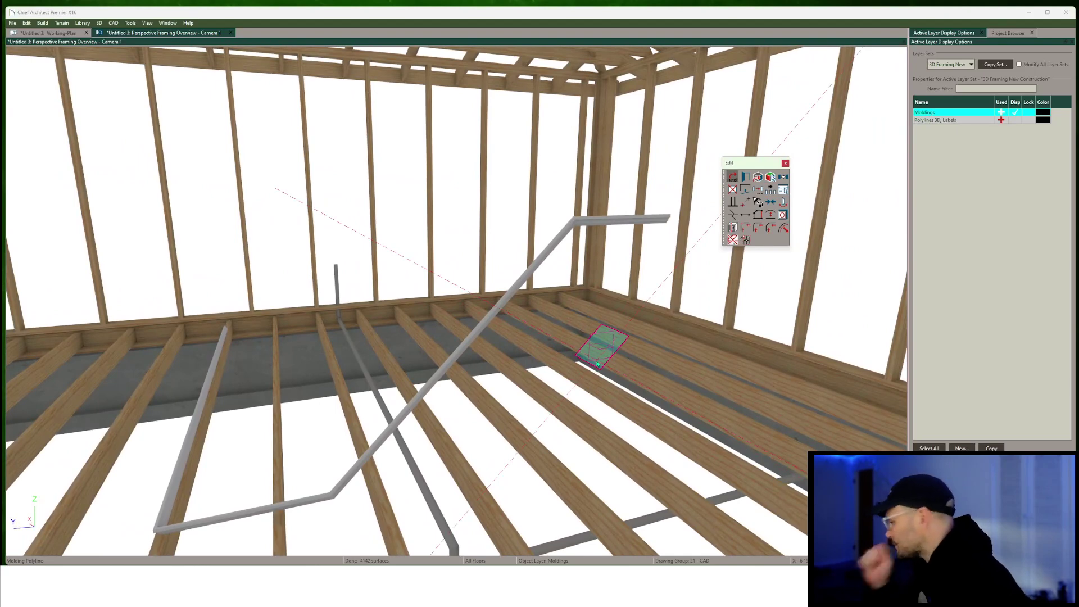
middle_click_drag(604, 354, 468, 351)
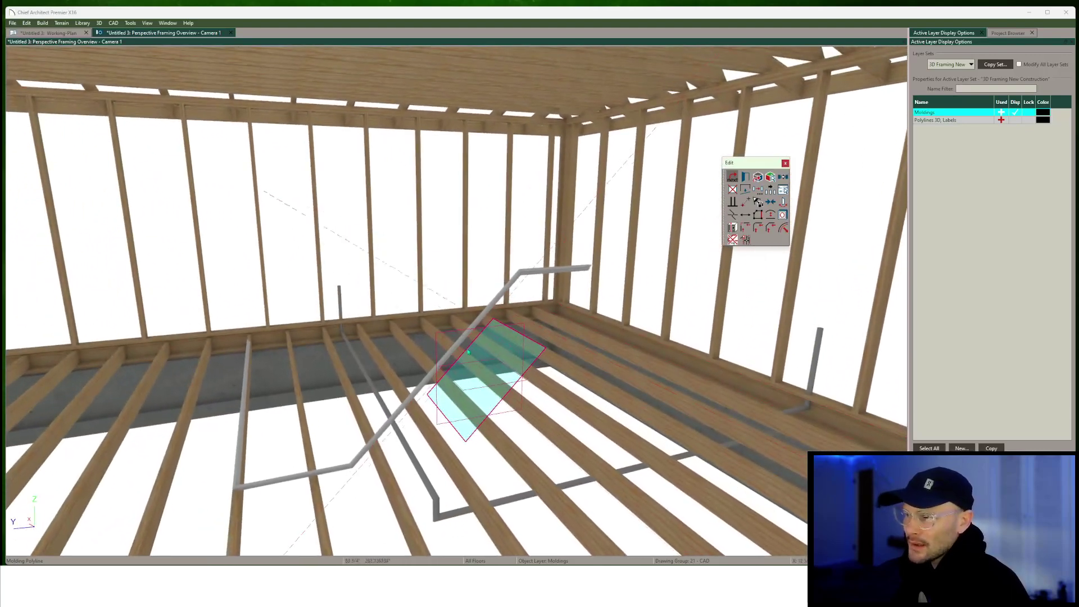
left_click(536, 353)
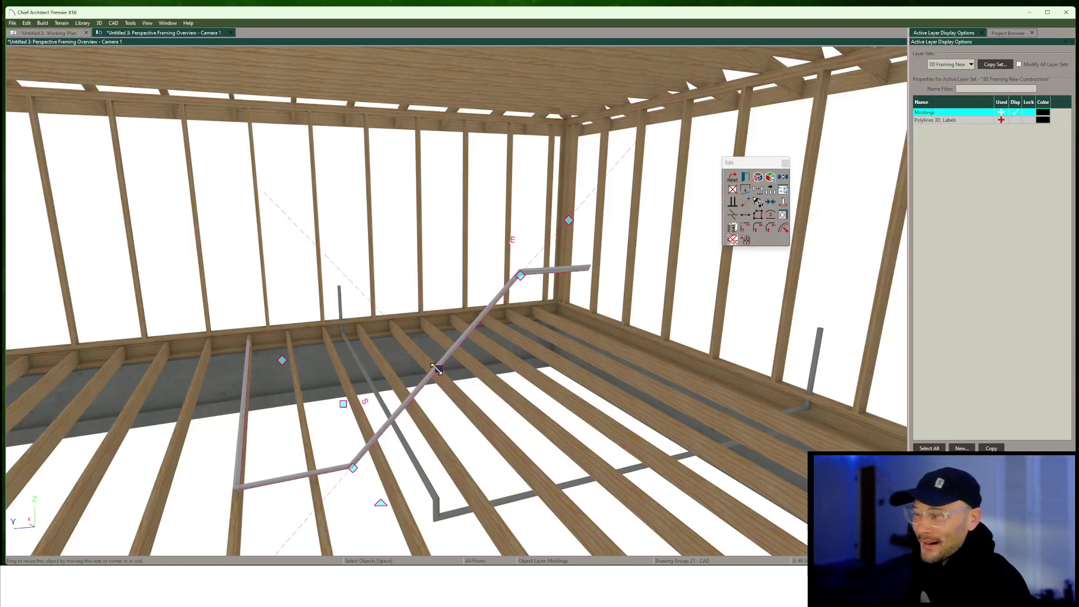
middle_click_drag(259, 331, 388, 352)
left_click_drag(397, 342, 573, 367)
Examine the reshaped molding polyline and its multi-plane bends from several angles
middle_click_drag(740, 377, 735, 376)
key("Left")
key("Left")
key("Left")
key("Left")
key("Left")
key("Left")
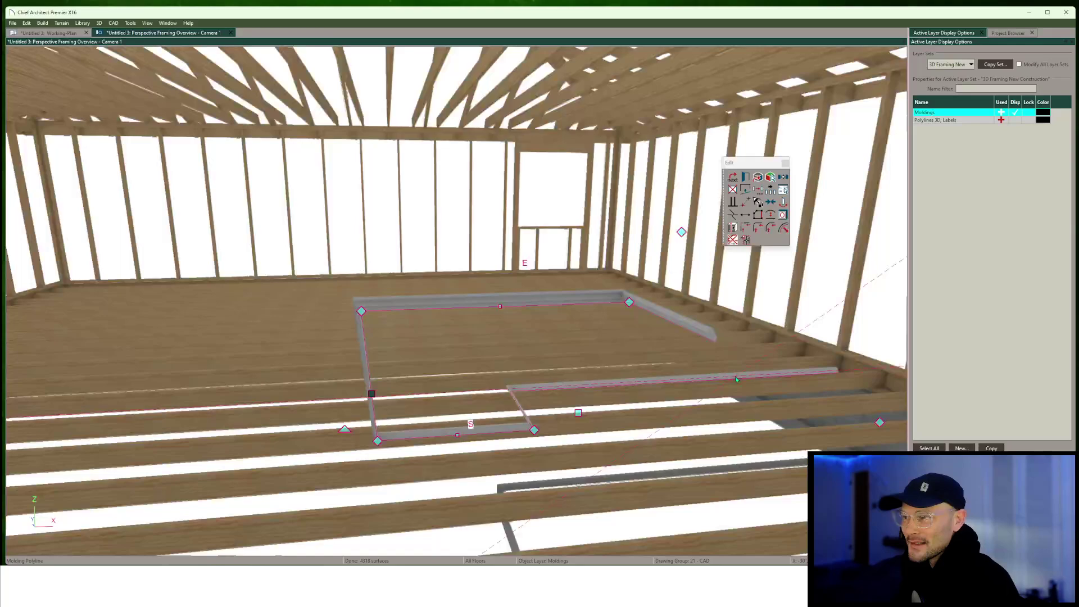
key("Left")
key("Left")
key("Left")
key("Left")
key("Left")
key("Left")
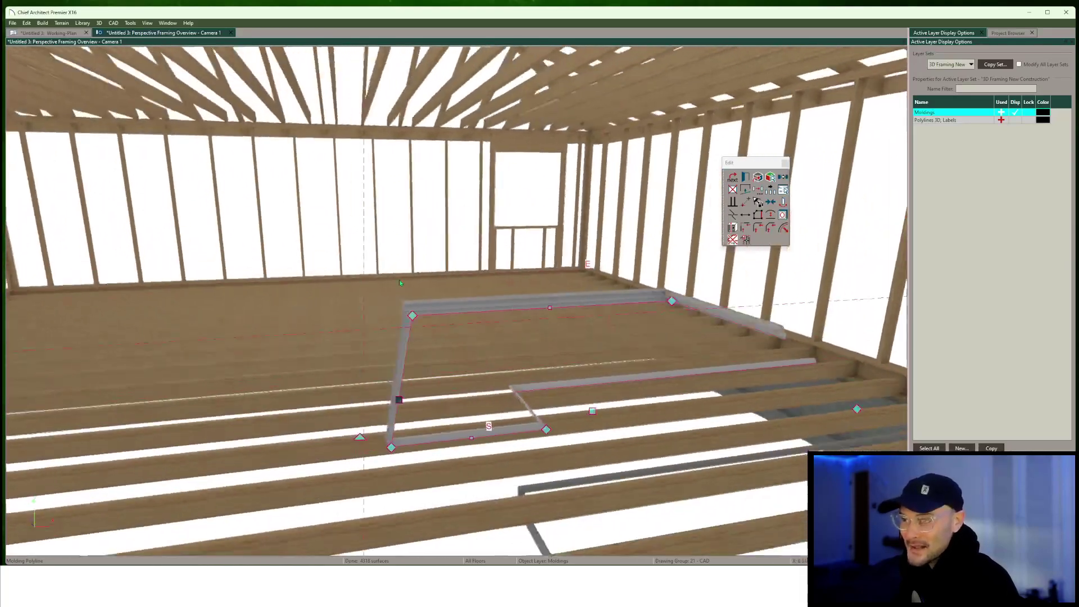
key("Left")
key("Left")
key("Left")
key("Left")
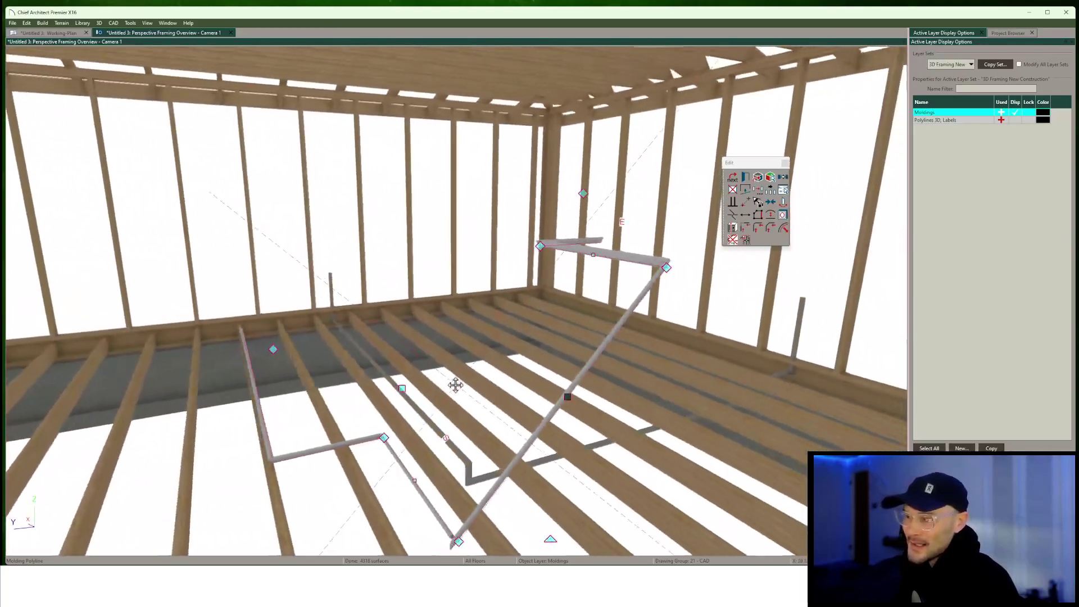
key("Left")
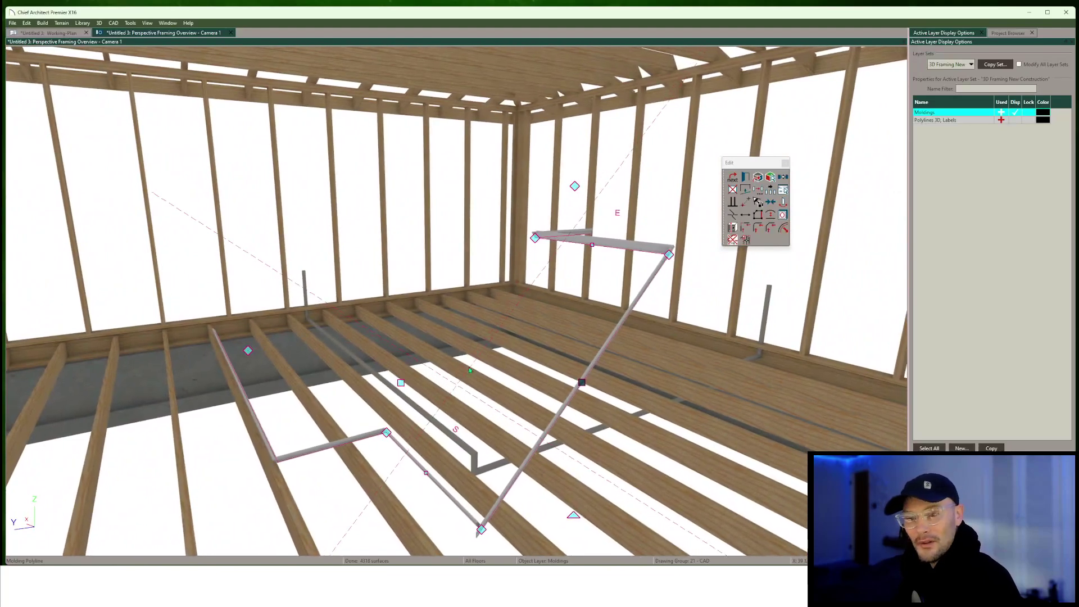